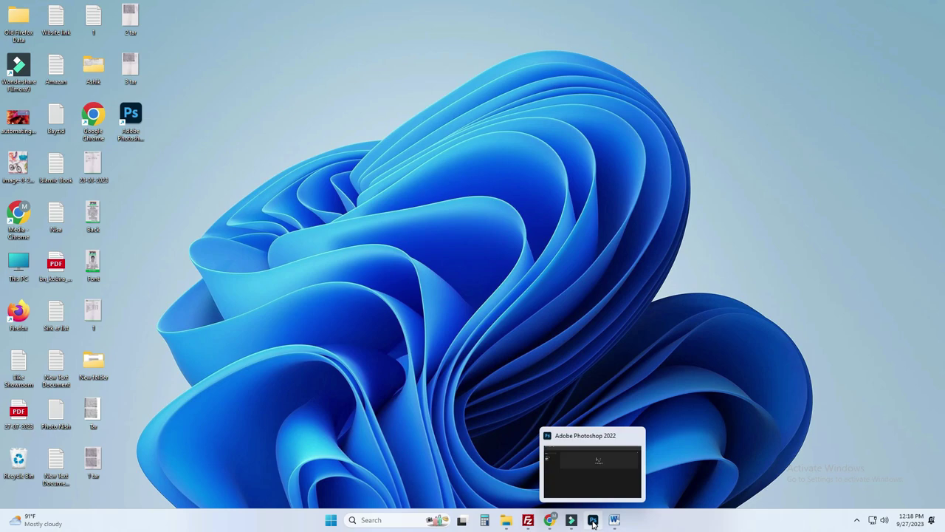
- Restore the running Photoshop 2022 window from the taskbar to its Home screen
left_click(595, 475)
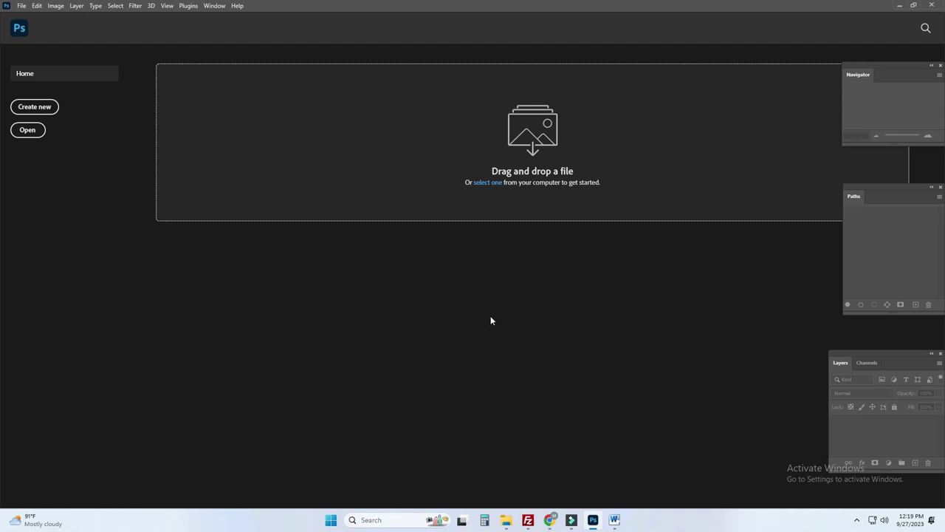
- Open Mug from the Clipping images folder through File > Open
left_click(20, 9)
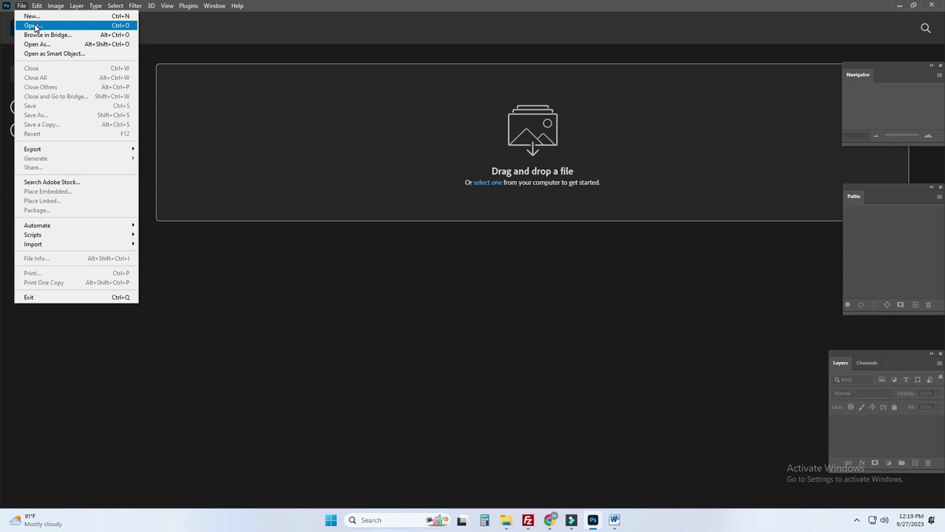
left_click(34, 27)
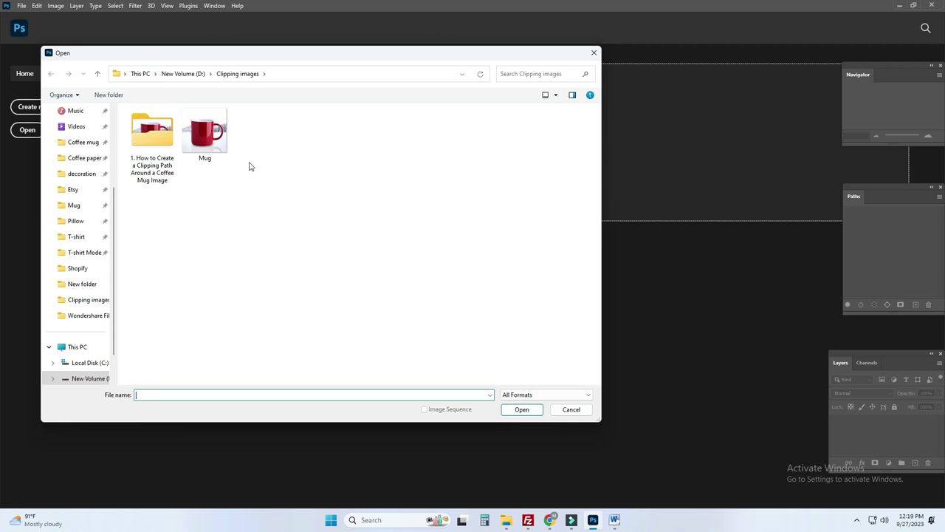
left_click(213, 140)
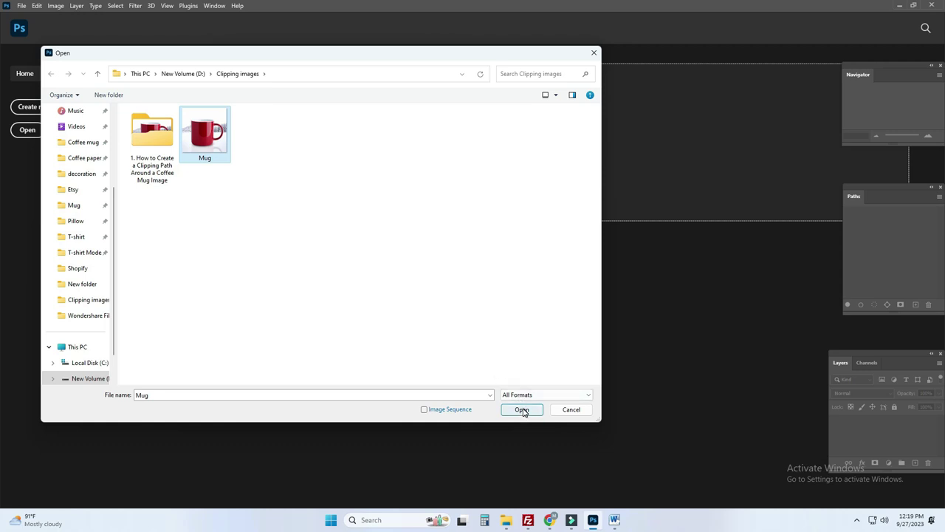
left_click(522, 410)
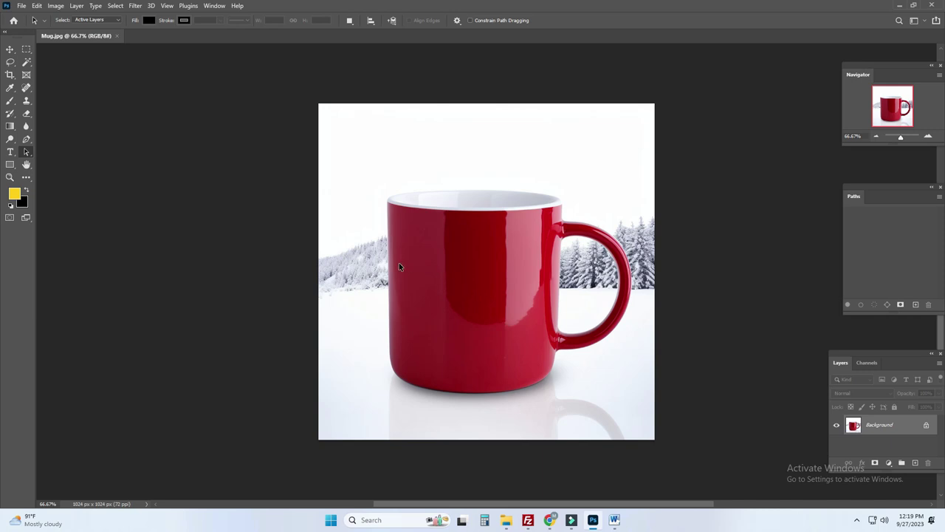
- Pick the standard Pen Tool from the pen tool group's flyout
left_click(28, 142)
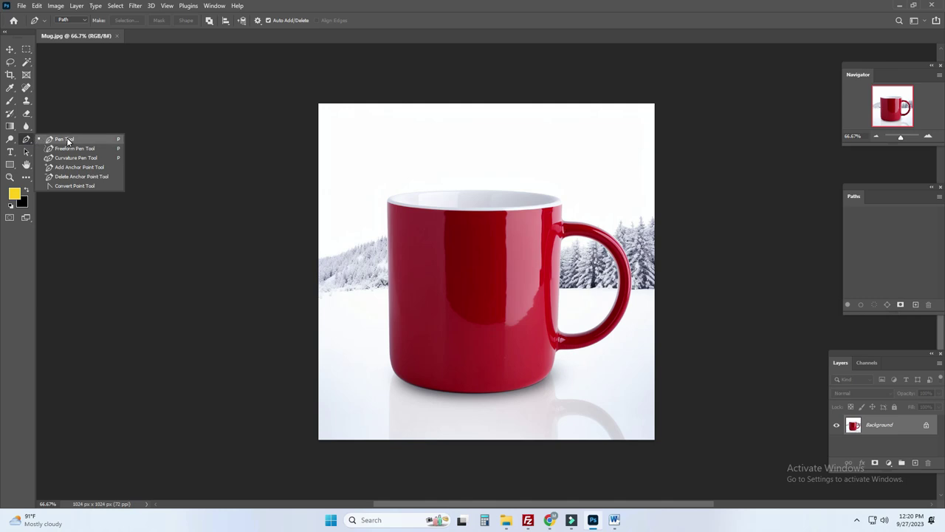
left_click(67, 140)
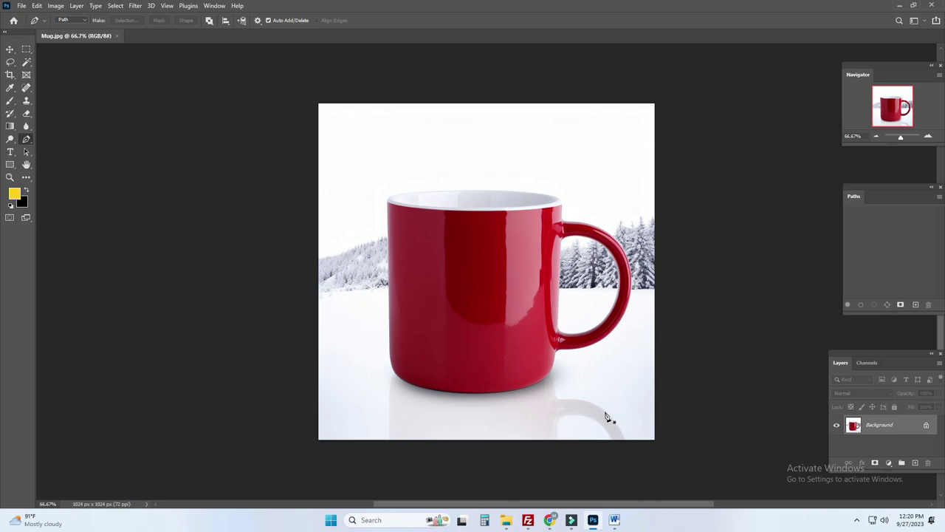
- Zoom in on the mug's lower-left edge and place the first curved anchors there
mouse_move(397, 210)
left_mouse_down()
mouse_move(417, 222)
mouse_move(449, 312)
left_mouse_up()
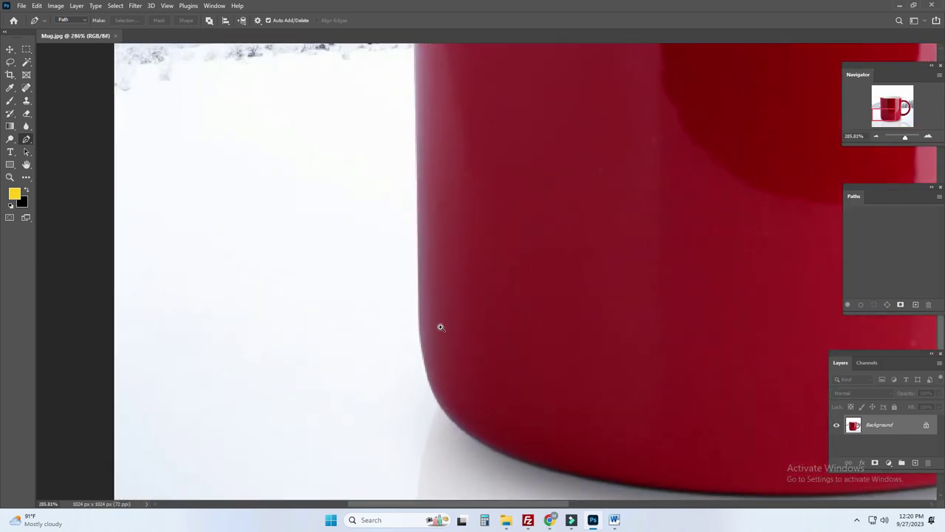
left_click_drag(432, 314, 466, 329)
scroll(465, 329, "up", 2)
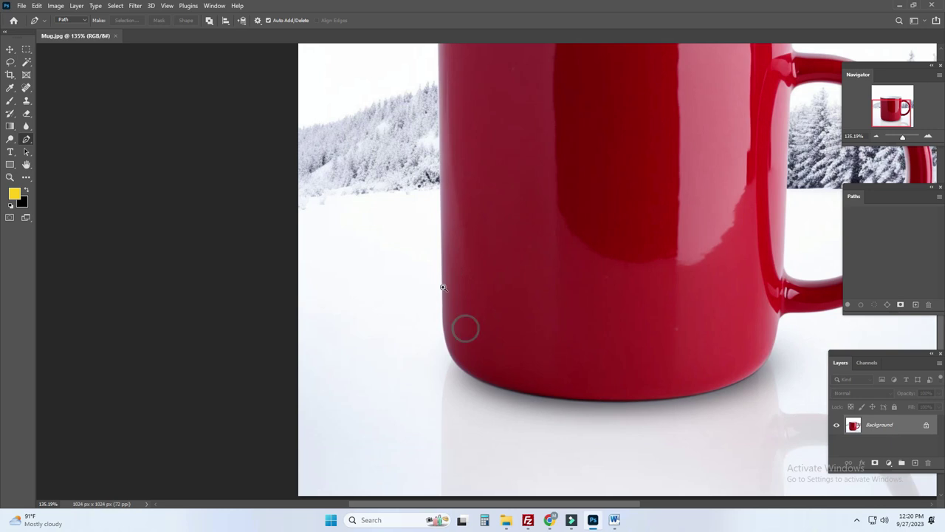
scroll(447, 317, "up", 2)
scroll(451, 332, "up", 2)
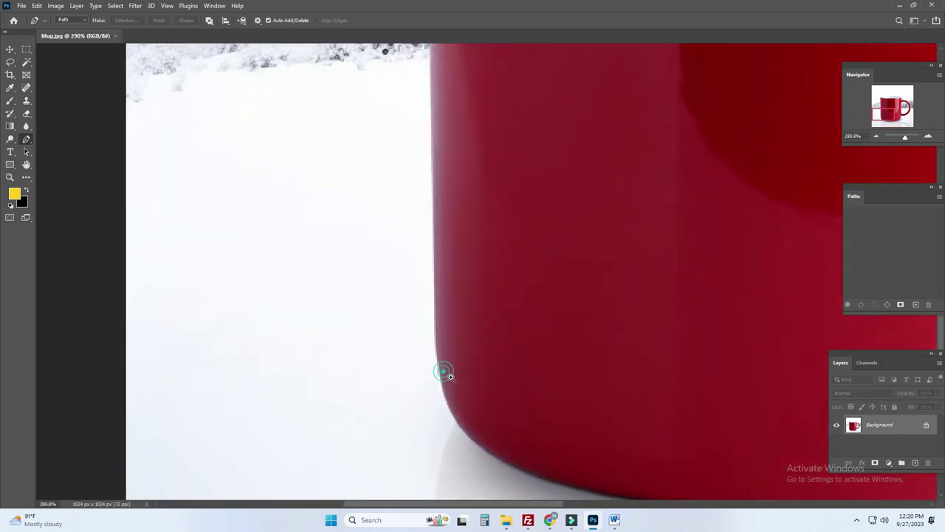
scroll(443, 371, "up", 1)
left_click(436, 370)
scroll(441, 377, "up", 1)
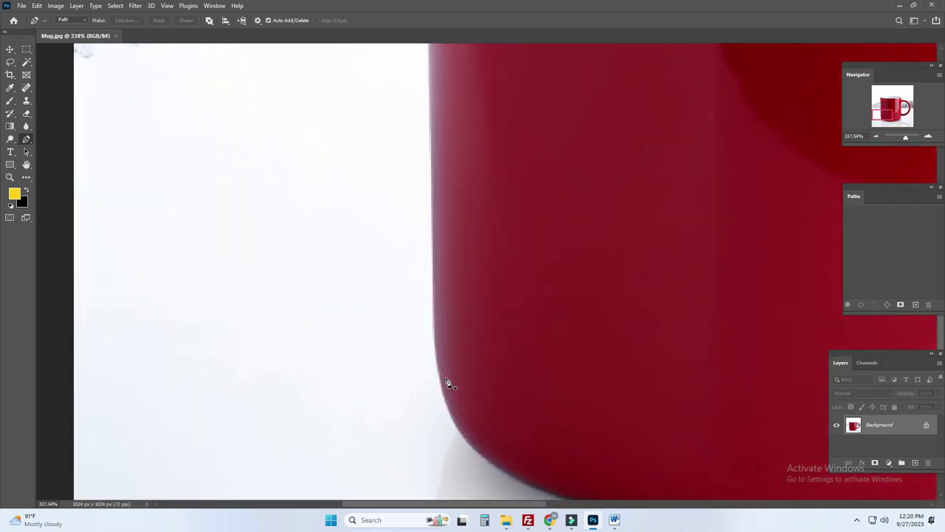
mouse_move(433, 330)
left_mouse_down()
mouse_move(445, 272)
mouse_move(445, 329)
left_mouse_up()
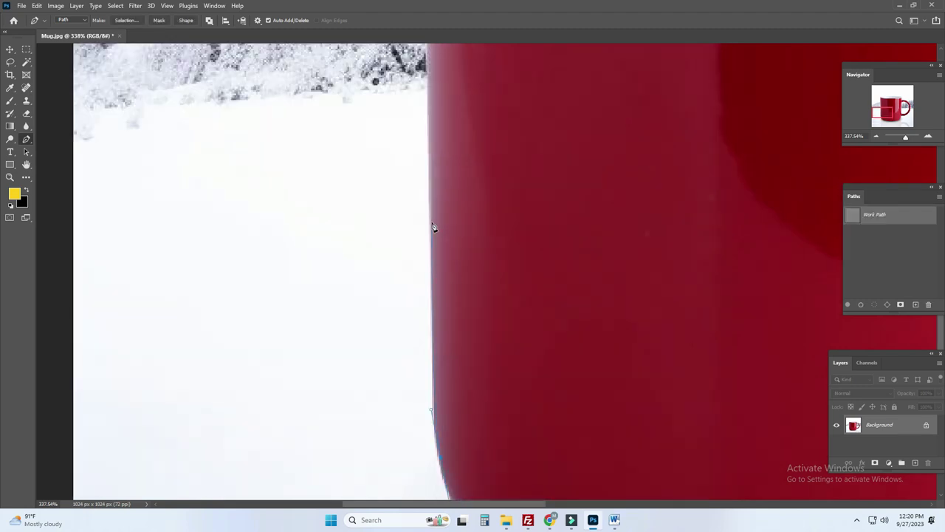
left_click_drag(433, 223, 431, 150)
- Continue the path with anchors up the mug's left edge to the top rim
left_click_drag(436, 116, 437, 256)
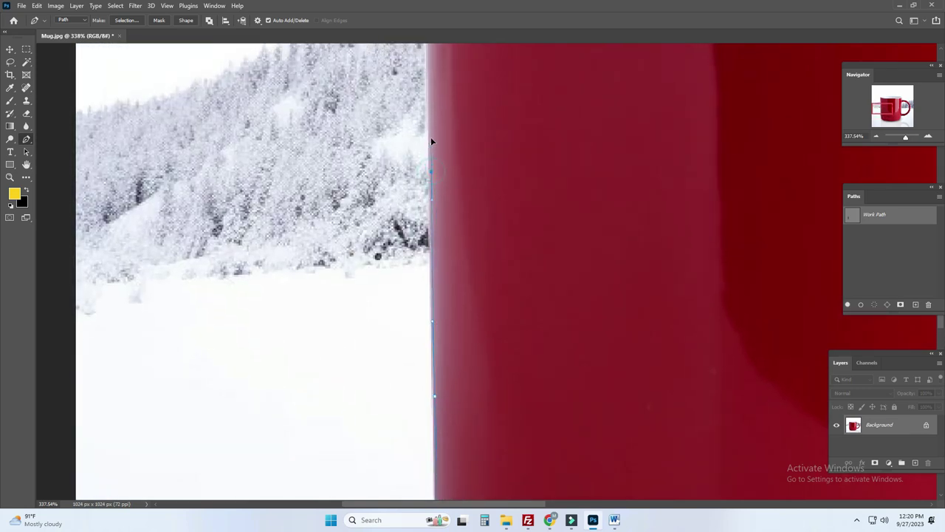
left_click_drag(431, 133, 438, 239)
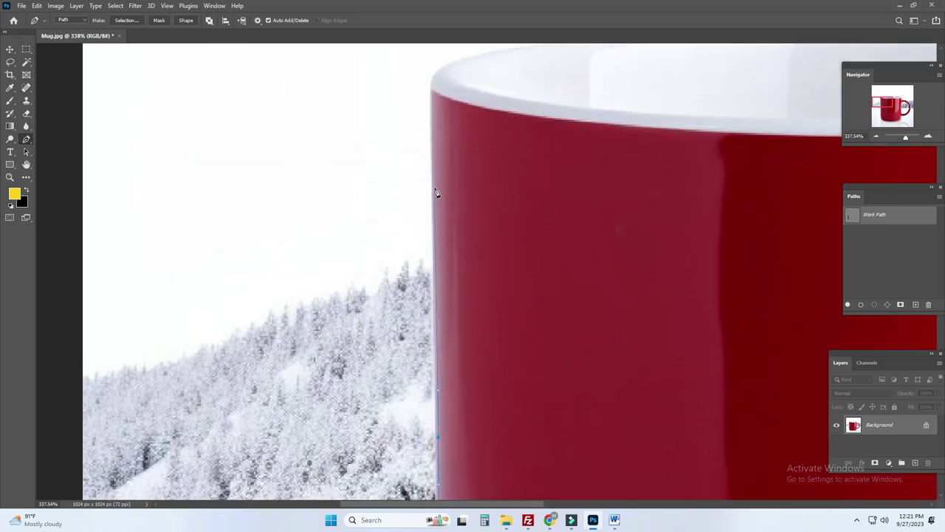
left_click(434, 231)
left_click(433, 185)
scroll(433, 138, "up", 3)
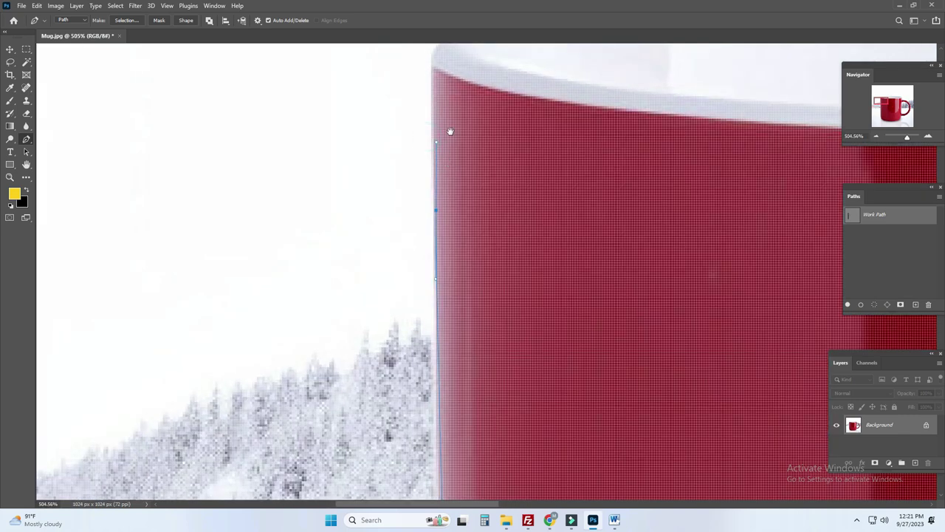
scroll(456, 231, "down", 1)
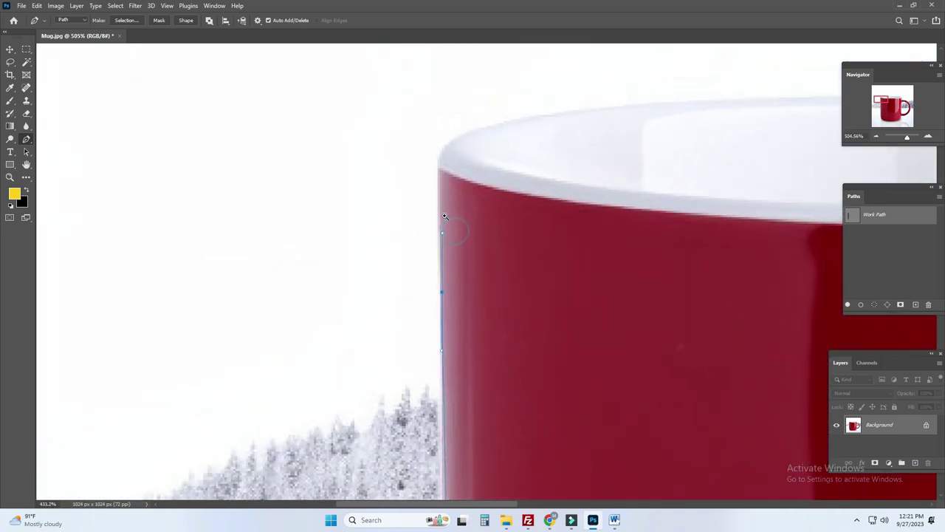
- Extend the path with curved anchors across the mug's top rim to its right side
left_click(441, 152)
scroll(444, 178, "up", 3)
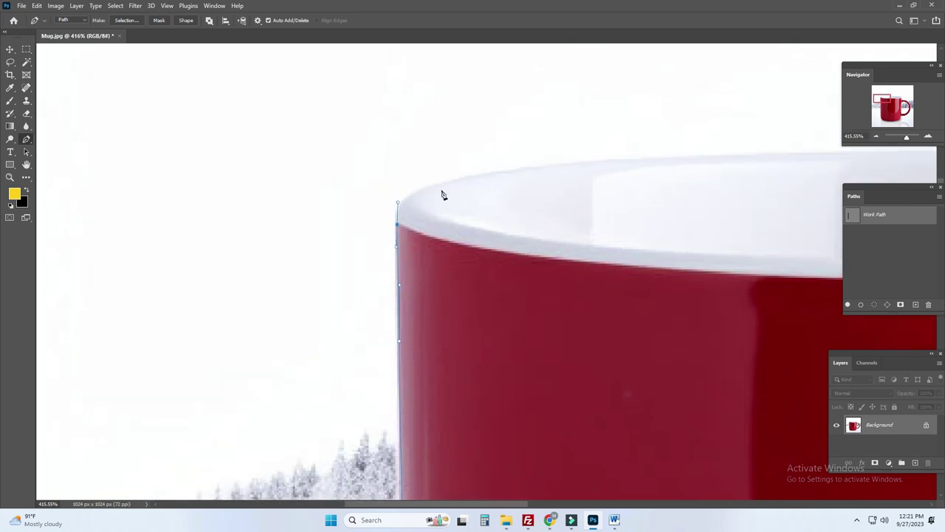
left_click_drag(458, 178, 505, 169)
left_click_drag(610, 171, 476, 183)
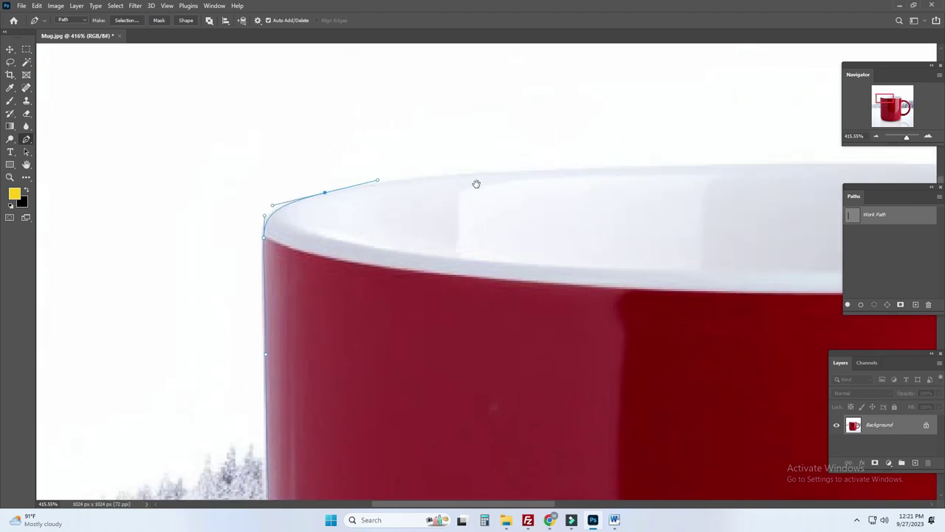
mouse_move(556, 169)
left_mouse_down()
mouse_move(672, 170)
mouse_move(498, 182)
left_mouse_up()
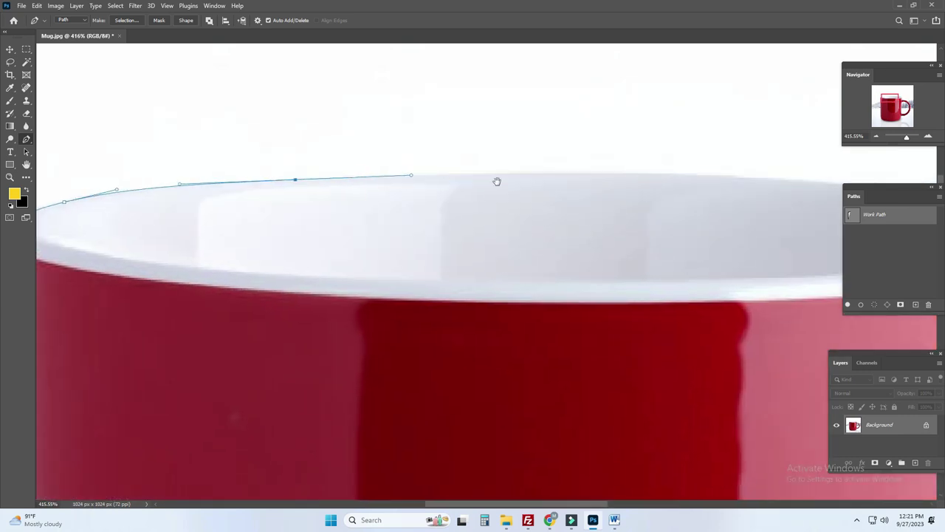
mouse_move(625, 176)
left_mouse_down()
mouse_move(722, 176)
mouse_move(433, 183)
left_mouse_up()
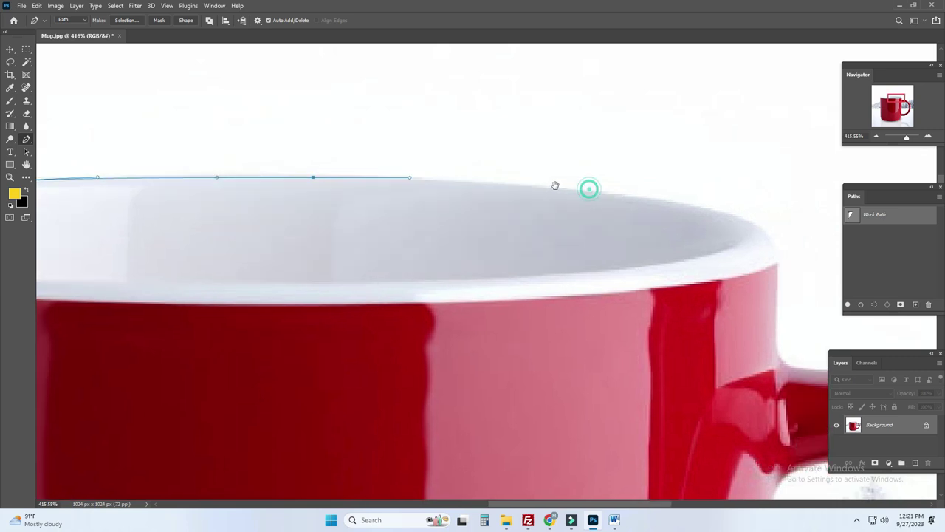
mouse_move(589, 191)
left_mouse_down()
mouse_move(640, 198)
mouse_move(554, 206)
left_mouse_up()
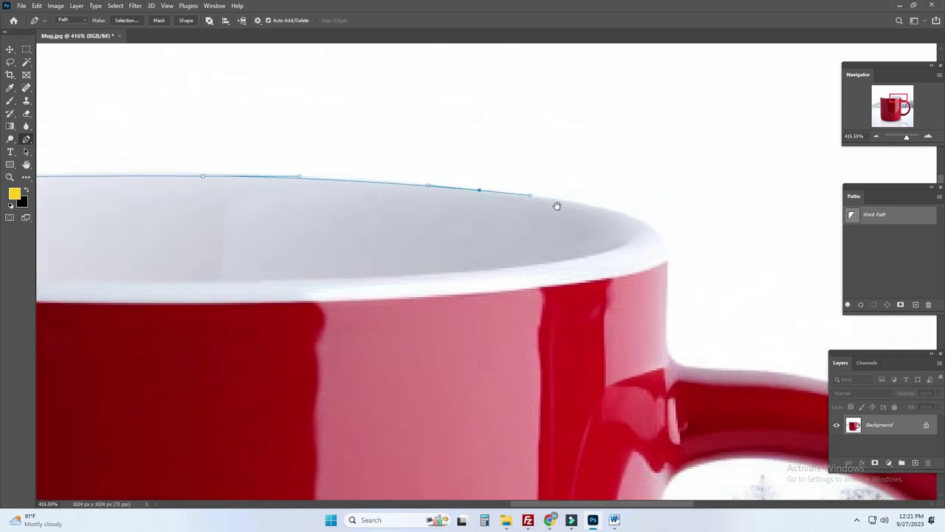
mouse_move(638, 220)
left_mouse_down()
mouse_move(662, 235)
mouse_move(652, 187)
mouse_move(651, 225)
left_mouse_up()
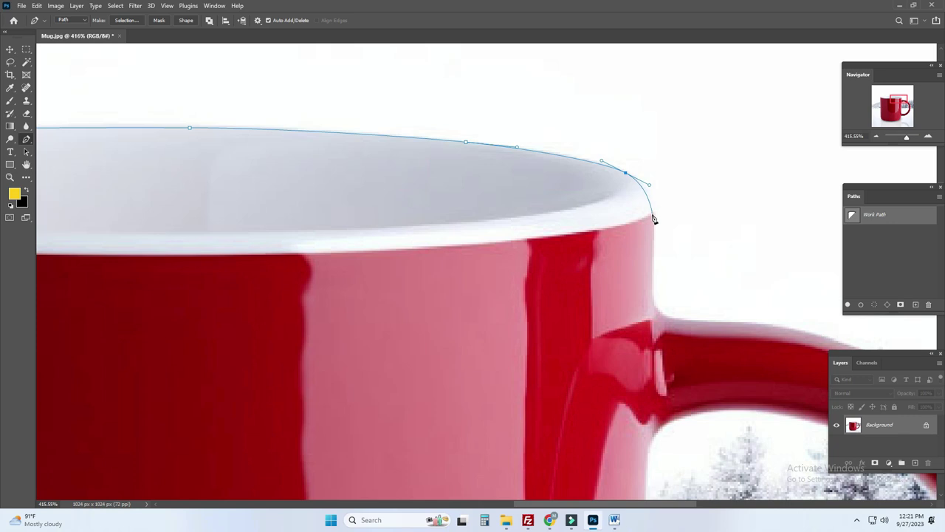
- Carry the path down the mug's right side and along the handle's top and outer curve
left_click_drag(726, 267, 643, 238)
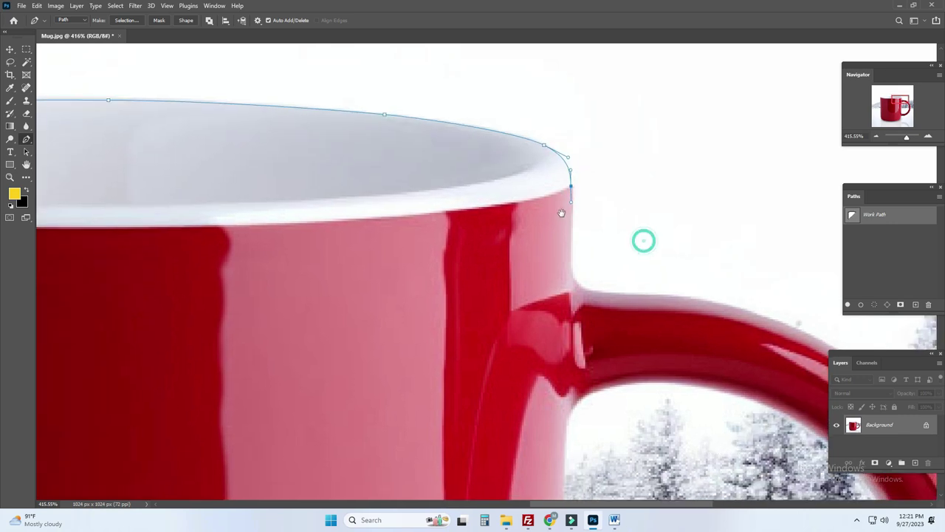
mouse_move(570, 269)
left_mouse_down()
mouse_move(569, 280)
mouse_move(613, 293)
left_mouse_up()
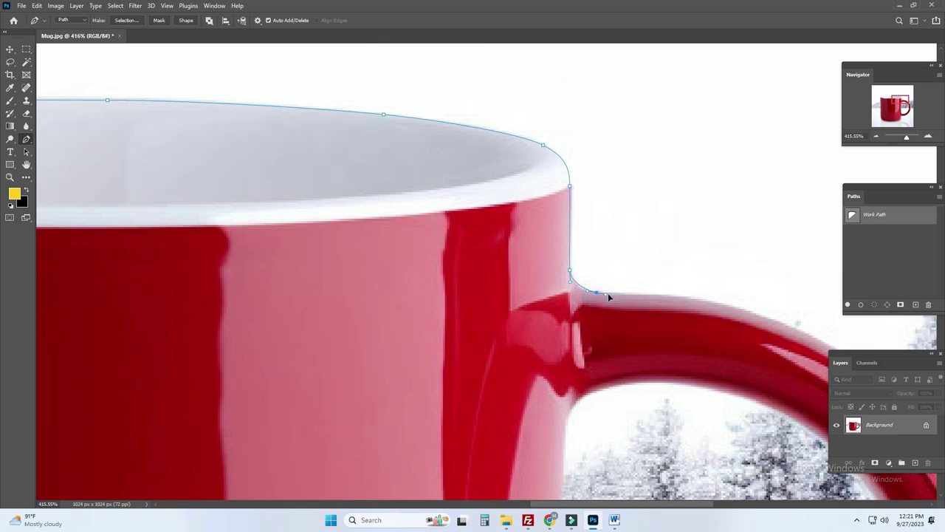
left_click_drag(532, 282, 447, 273)
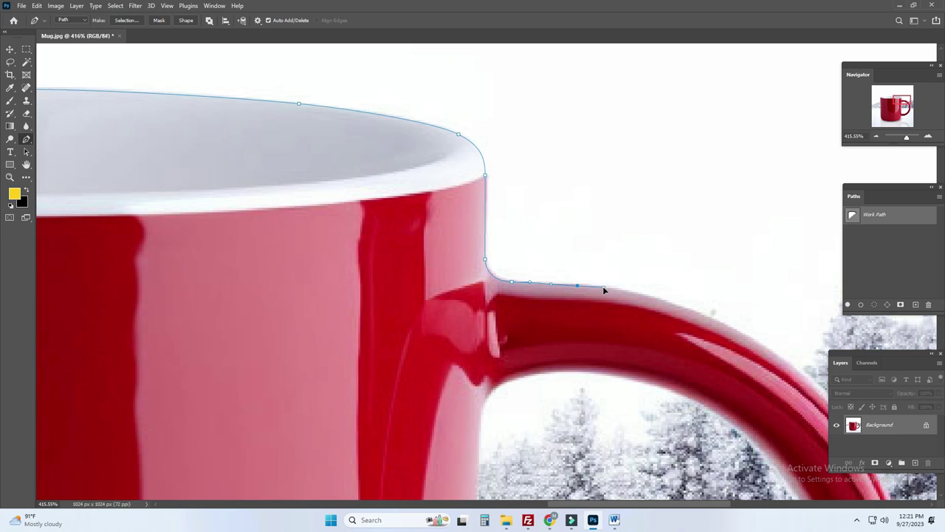
left_click_drag(650, 290, 384, 236)
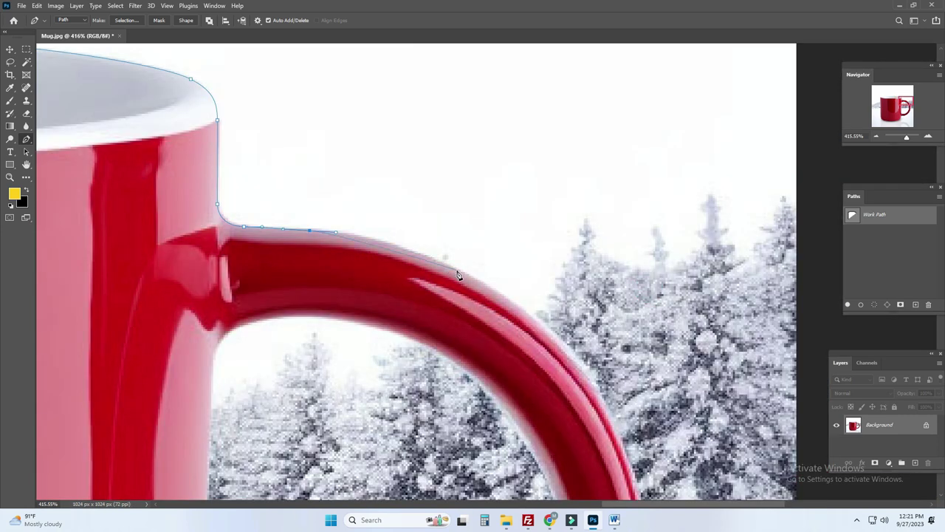
left_click_drag(458, 272, 529, 305)
left_click_drag(564, 332, 506, 241)
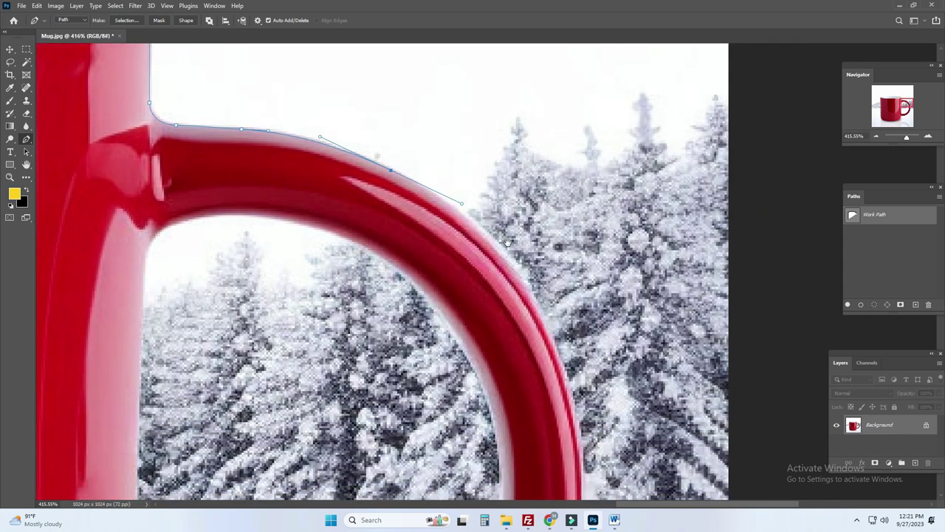
left_click_drag(545, 323, 583, 413)
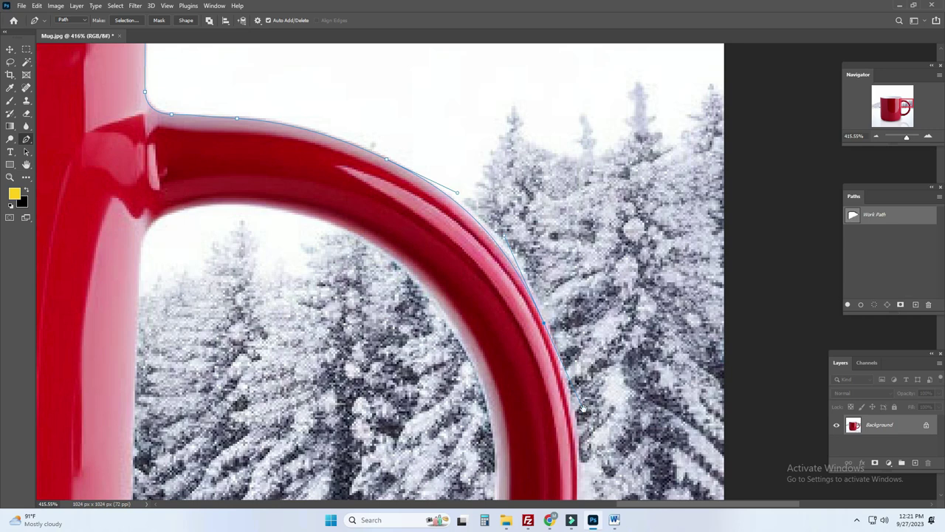
scroll(583, 407, "down", 3)
scroll(583, 402, "down", 1)
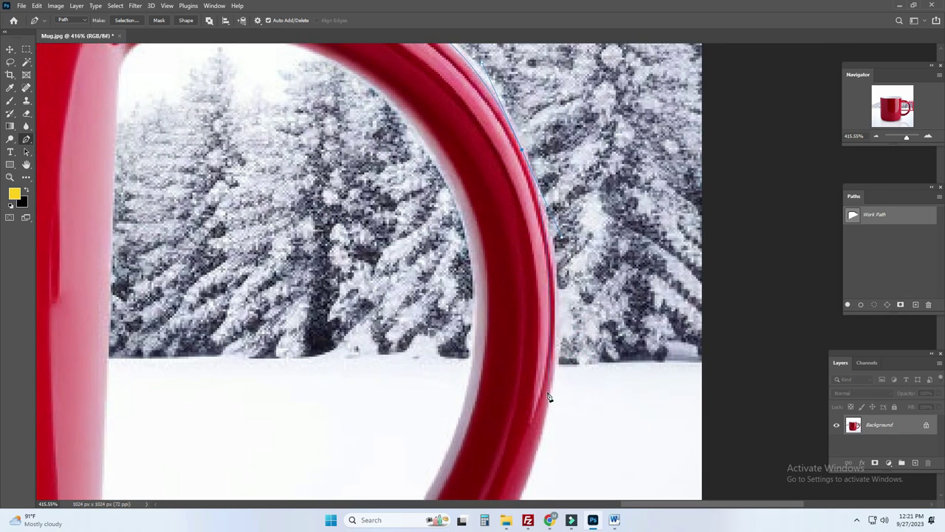
- Trace the handle's lower curve and underside to where it meets the mug body
left_click(539, 451)
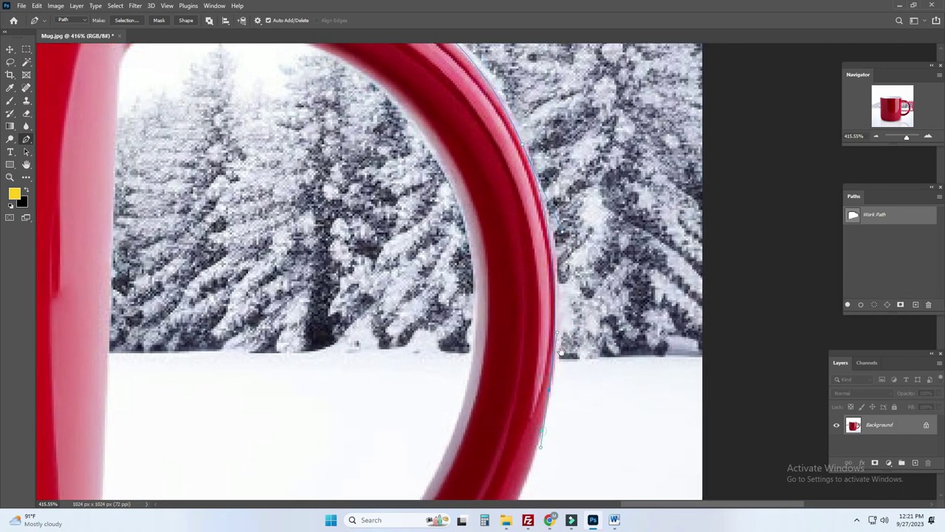
scroll(561, 352, "down", 5)
scroll(547, 321, "down", 2)
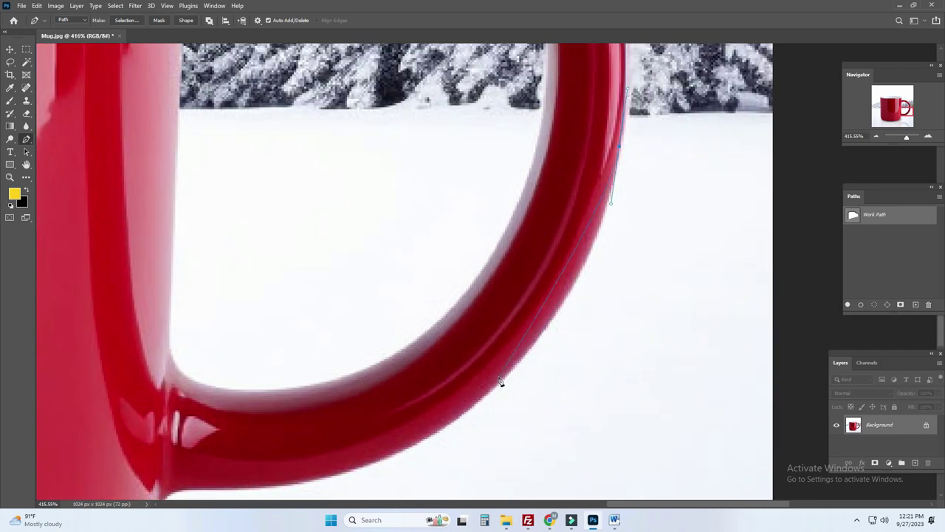
left_click_drag(497, 381, 413, 463)
scroll(413, 458, "down", 2)
scroll(416, 450, "left", 3)
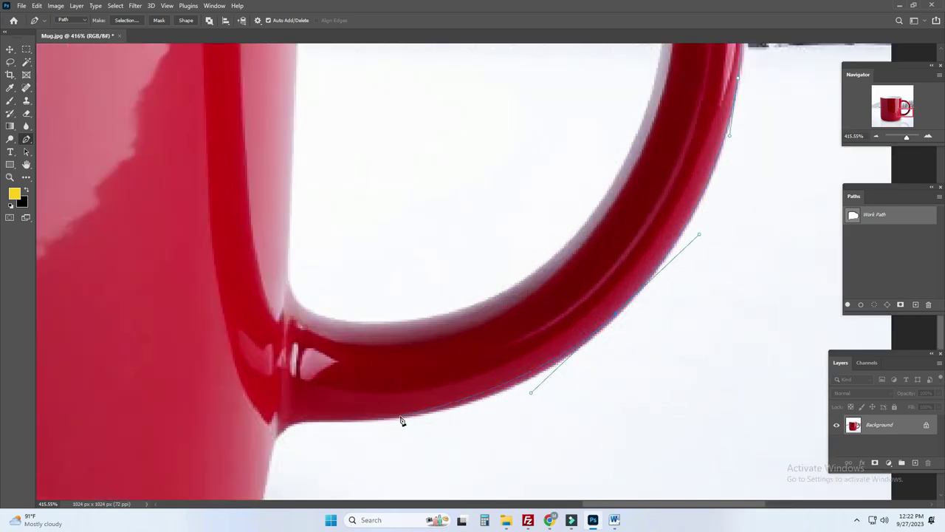
mouse_move(401, 417)
left_mouse_down()
mouse_move(289, 421)
mouse_move(440, 312)
left_mouse_up()
left_click_drag(381, 367, 374, 411)
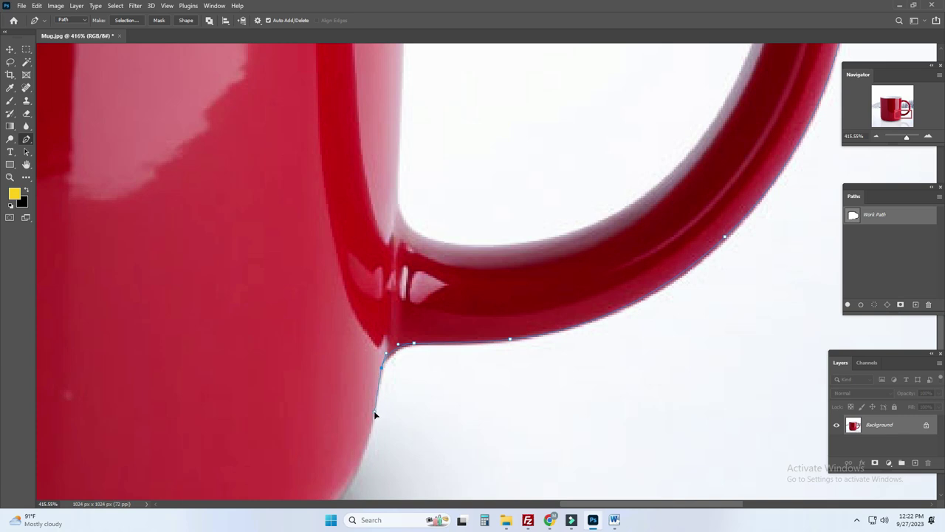
- Carry the path along the mug's base, around its left corner and up the left side
left_click_drag(395, 376, 449, 298)
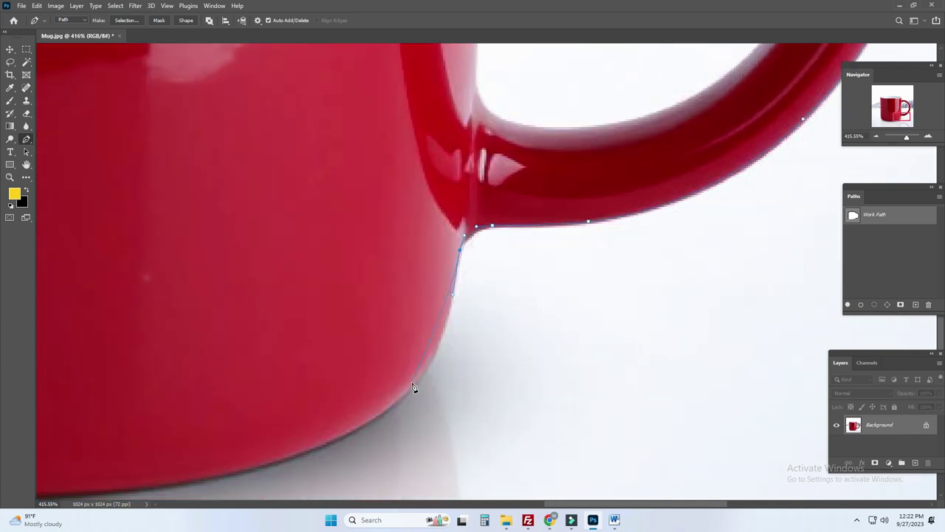
left_click_drag(379, 424, 570, 338)
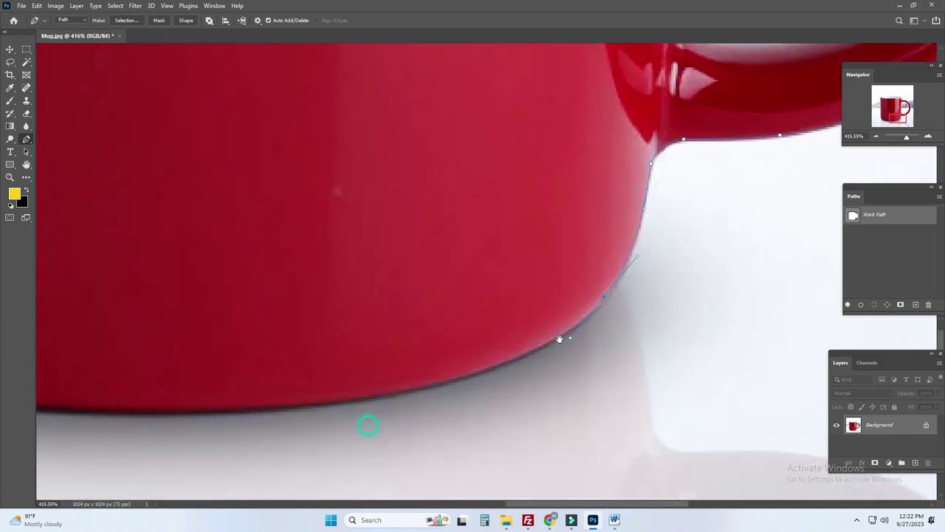
mouse_move(389, 391)
left_mouse_down()
mouse_move(335, 401)
mouse_move(433, 400)
left_mouse_up()
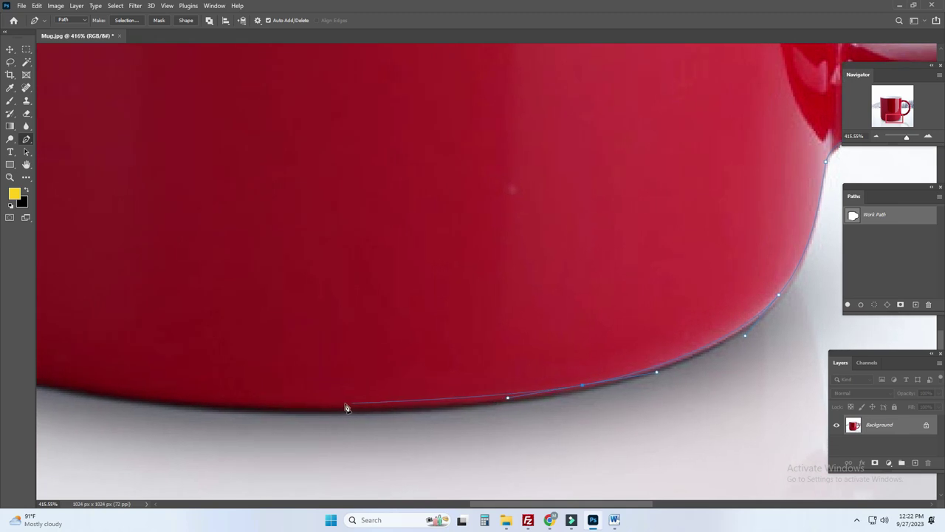
mouse_move(337, 405)
left_mouse_down()
mouse_move(262, 407)
mouse_move(421, 397)
left_mouse_up()
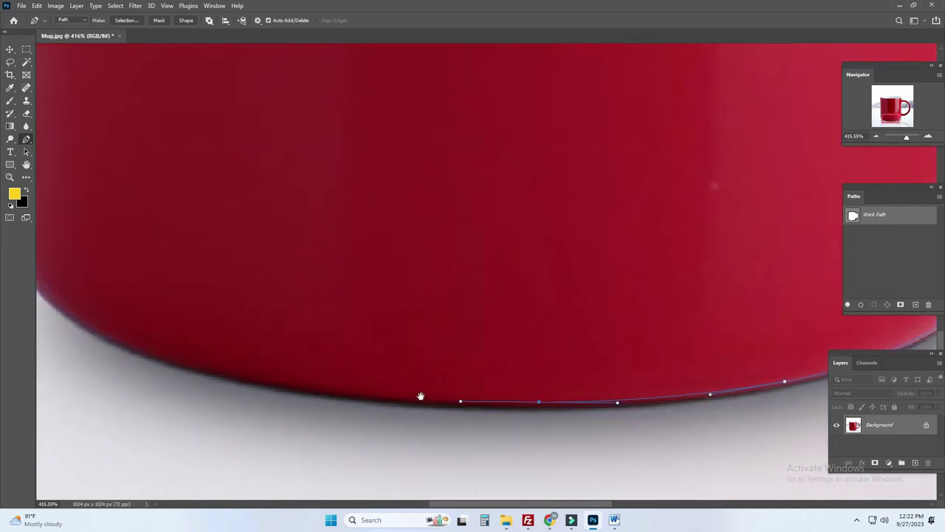
left_click_drag(302, 387, 214, 379)
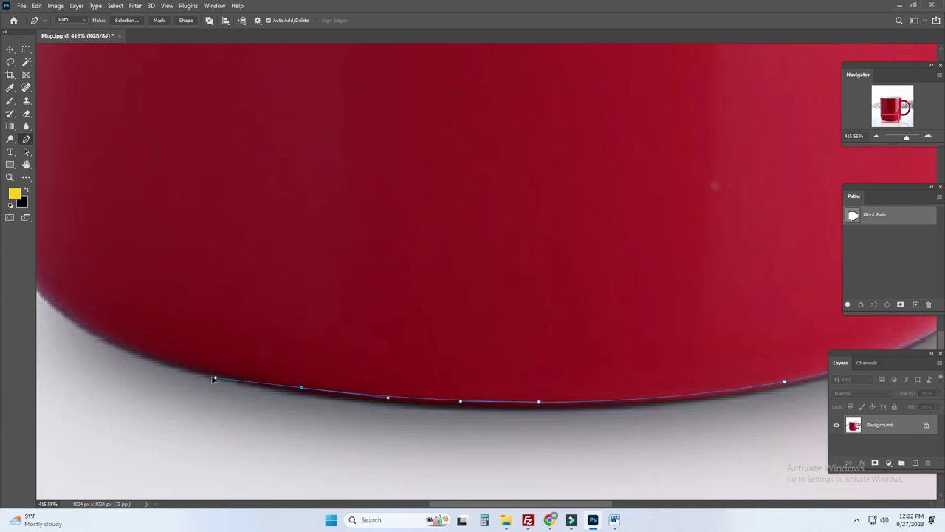
left_click_drag(282, 381, 433, 413)
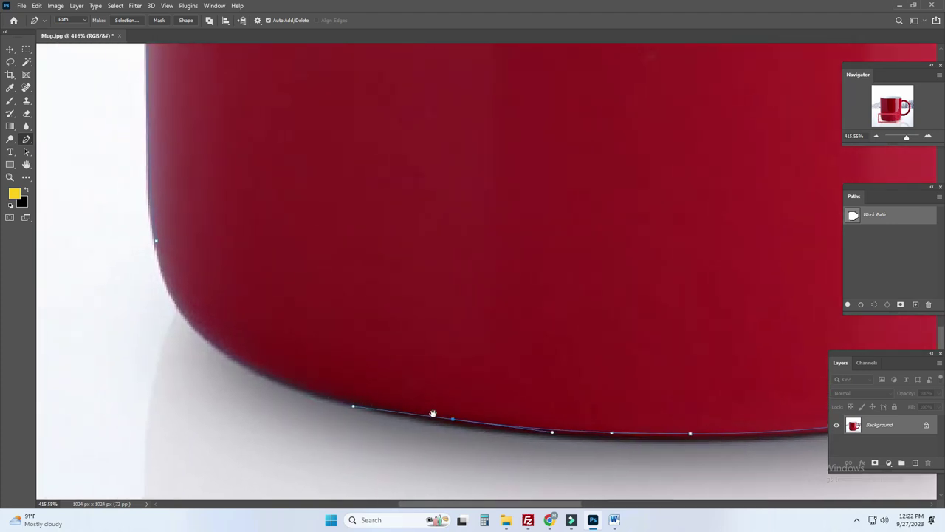
mouse_move(226, 349)
left_mouse_down()
mouse_move(199, 338)
mouse_move(189, 307)
mouse_move(236, 304)
mouse_move(276, 319)
left_mouse_up()
left_click_drag(235, 278, 227, 235)
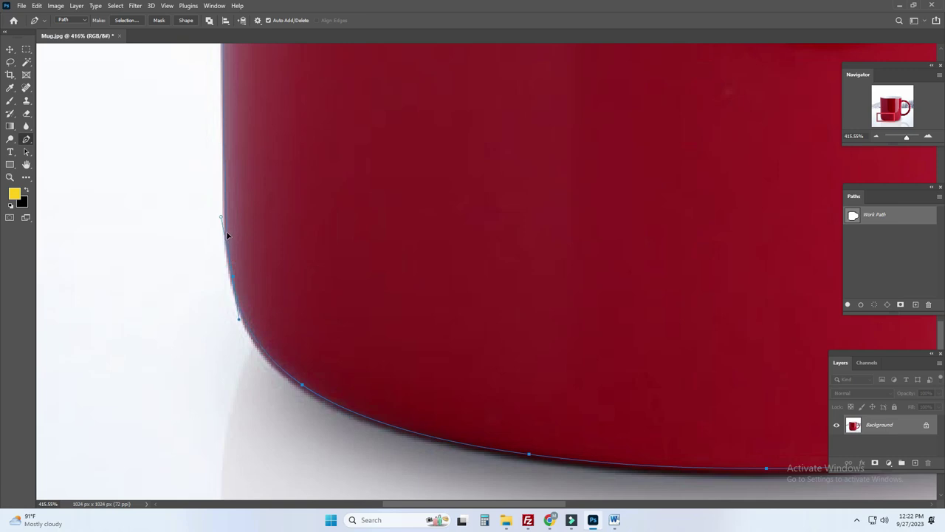
mouse_move(566, 205)
left_mouse_down()
mouse_move(546, 237)
mouse_move(451, 229)
left_mouse_up()
key("ctrl+0")
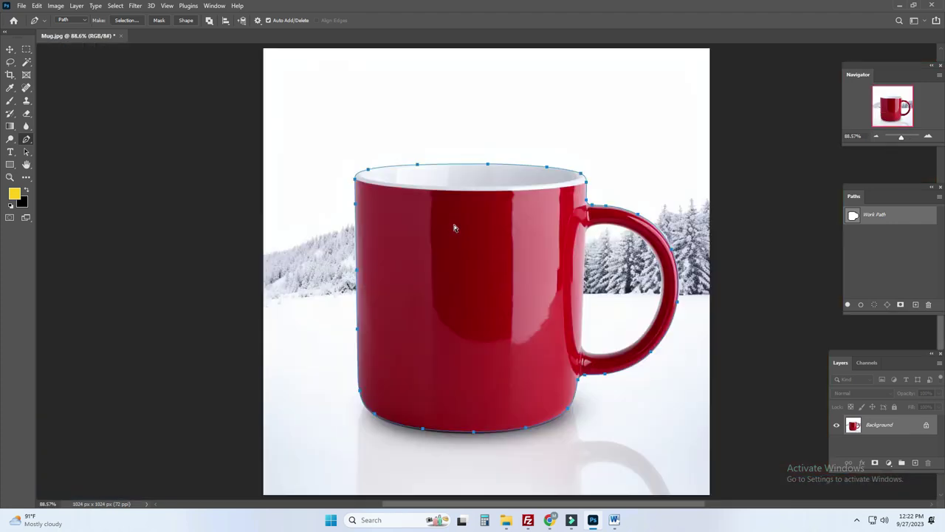
scroll(567, 329, "up", 3)
- Start a second subpath with anchors up the handle's inner edge
scroll(633, 363, "up", 1)
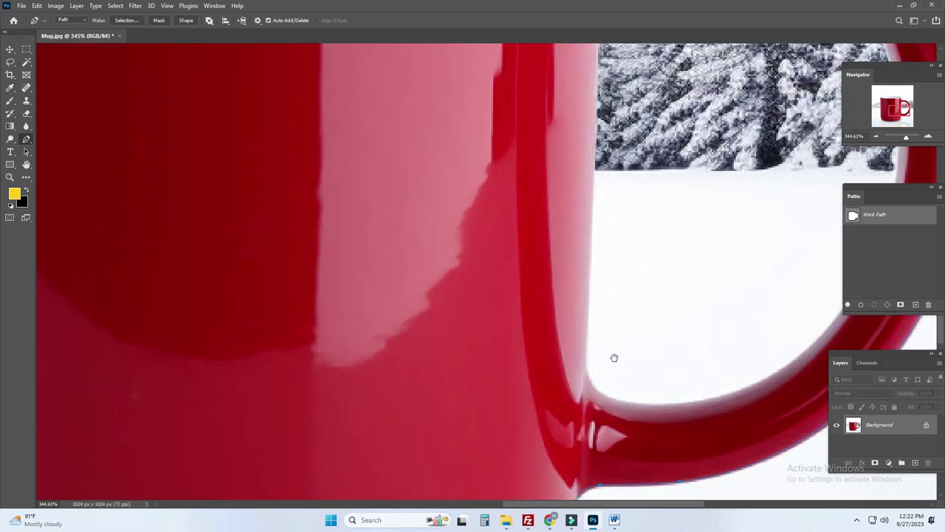
scroll(614, 357, "up", 1)
left_click_drag(527, 327, 533, 169)
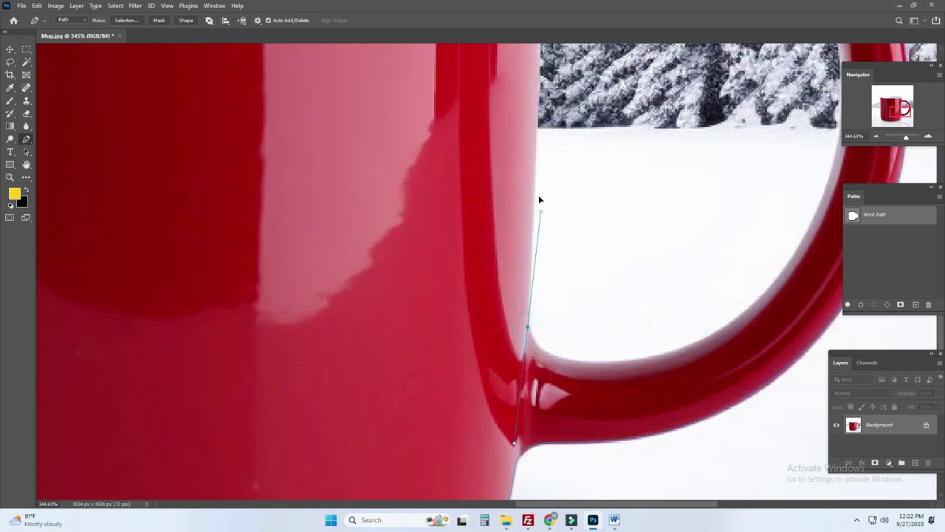
scroll(537, 243, "up", 3, "alt")
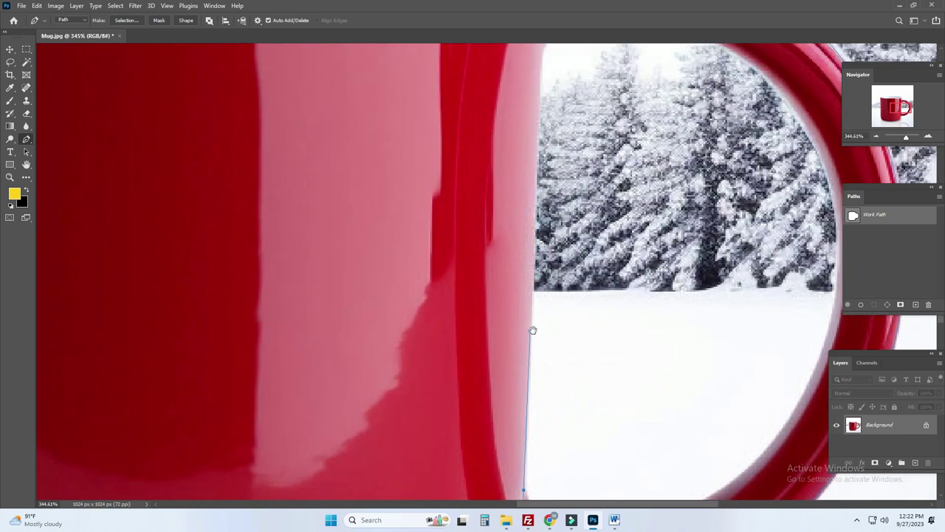
scroll(536, 318, "up", 1, "alt")
scroll(536, 310, "down", 1)
left_click(537, 190)
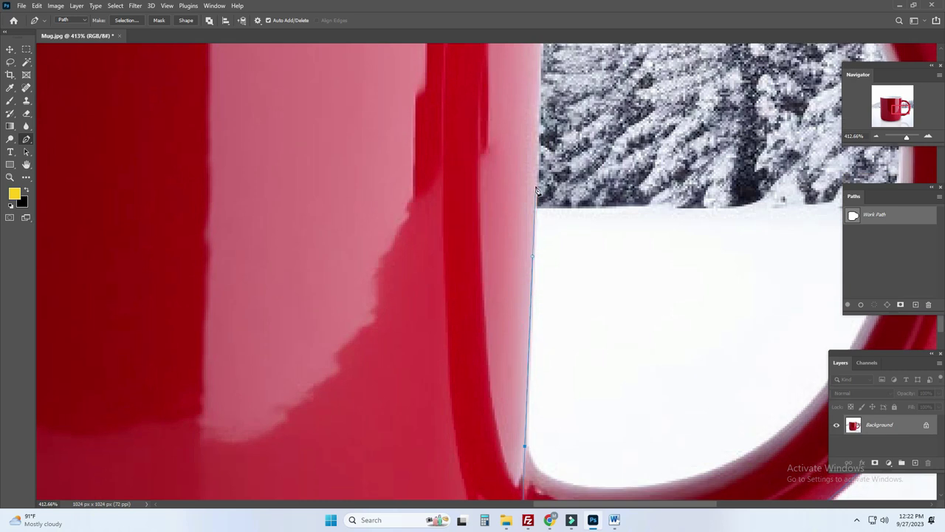
left_click(535, 133)
scroll(540, 316, "up", 2)
scroll(540, 316, "up", 1)
left_click_drag(534, 204, 535, 190)
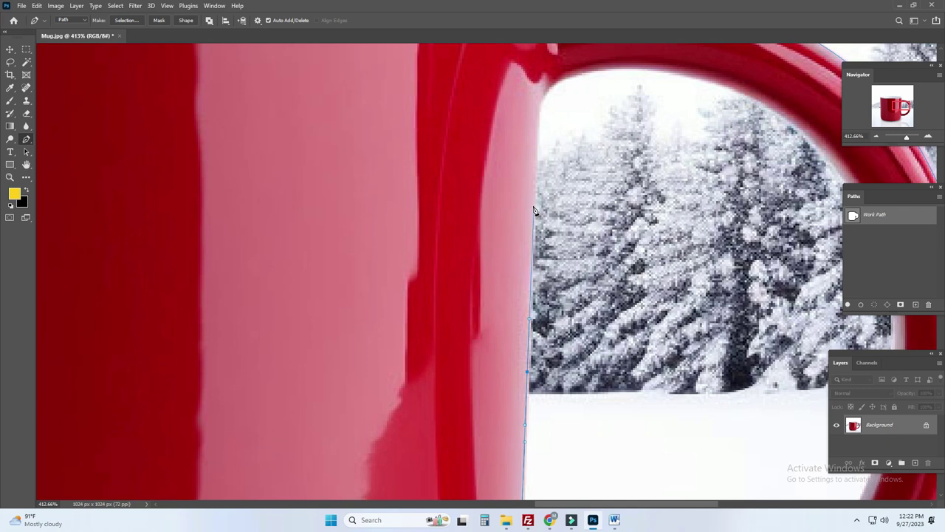
left_click(536, 153)
scroll(536, 153, "up", 1)
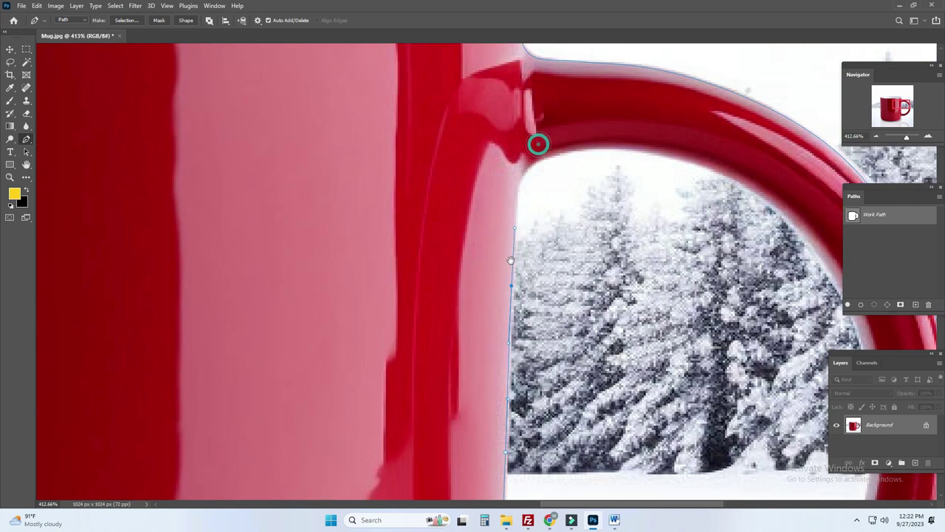
scroll(536, 153, "up", 1)
- Follow the handle opening's inner top curve and down its inner right side
left_click(512, 205)
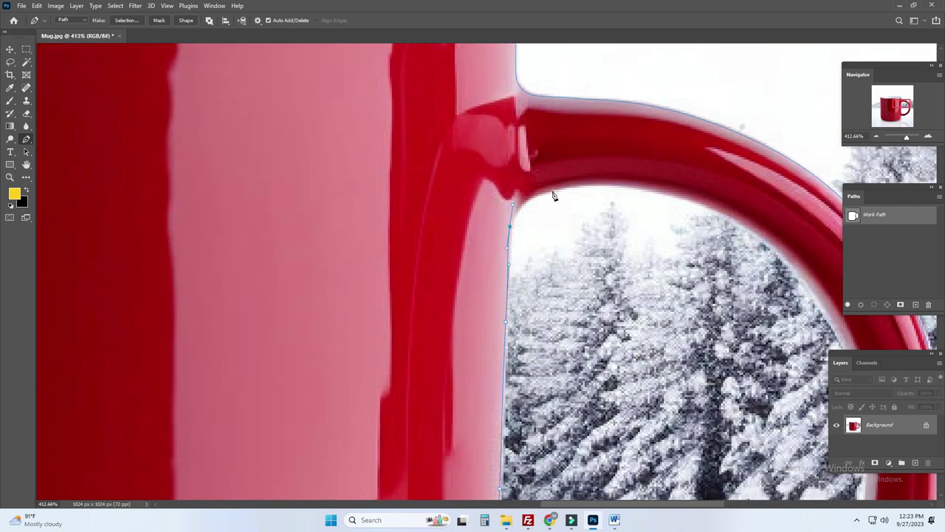
left_click(612, 183)
left_click_drag(656, 217, 497, 215)
left_click(609, 238)
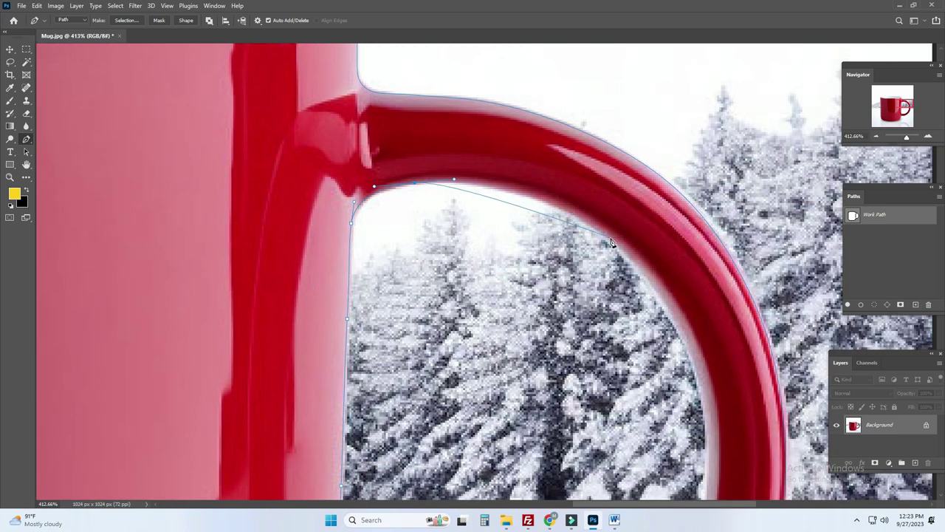
left_click(678, 294)
left_click_drag(674, 356, 626, 219)
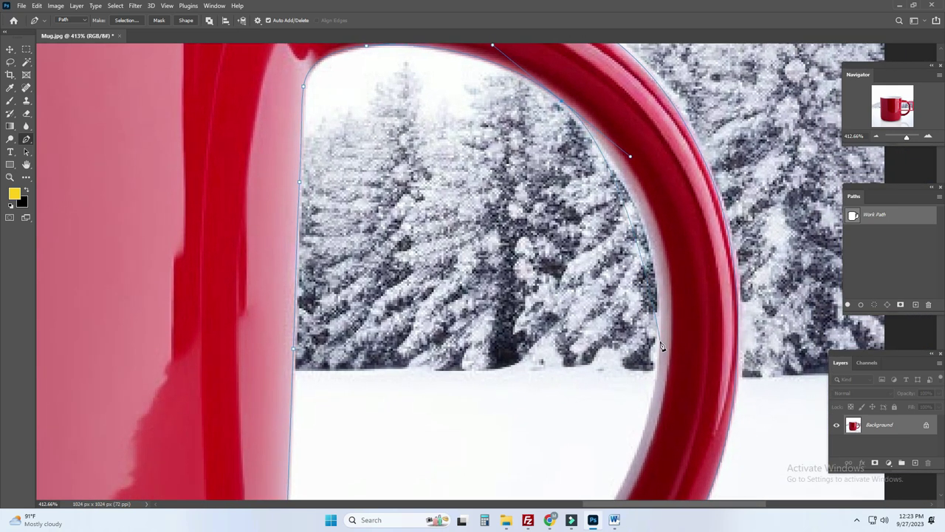
left_click_drag(660, 346, 650, 441)
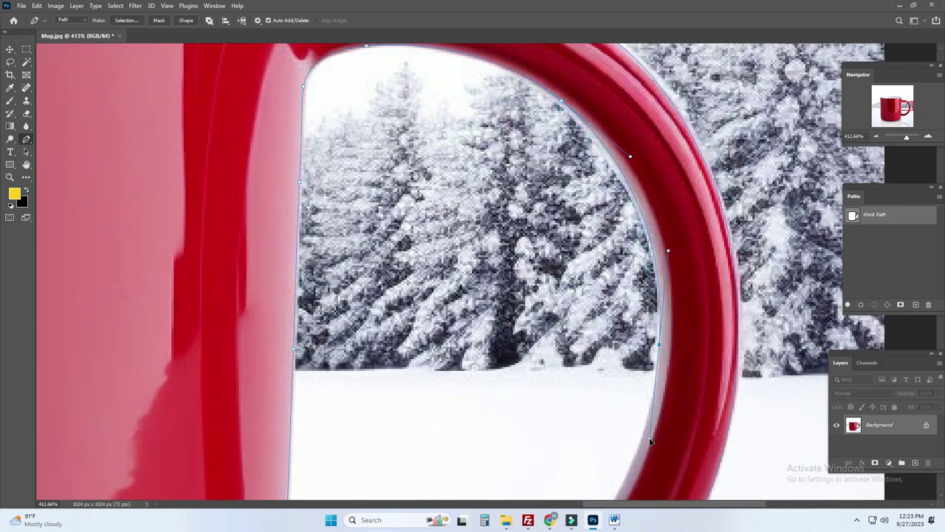
- Trace the lower inner handle edge and close the subpath at its first anchor
scroll(649, 418, "up", 1)
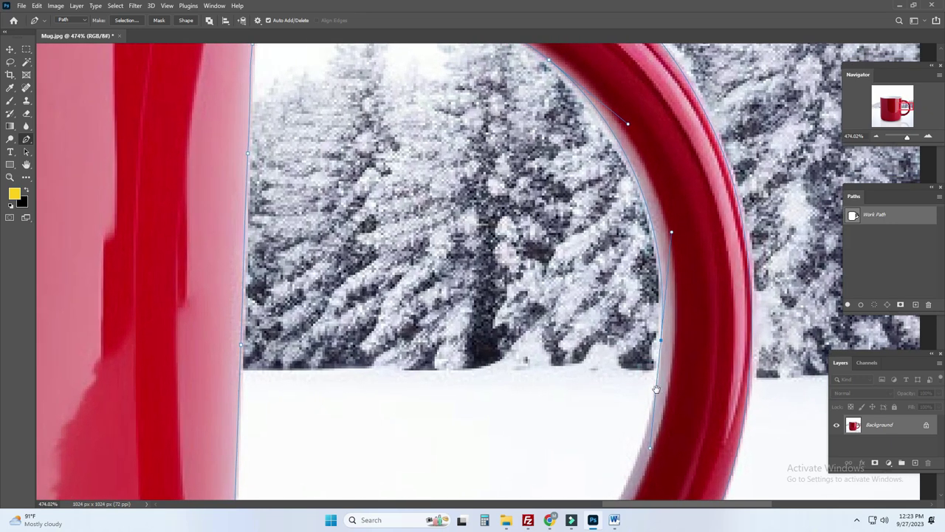
left_click_drag(649, 418, 652, 216)
left_click_drag(584, 382, 546, 440)
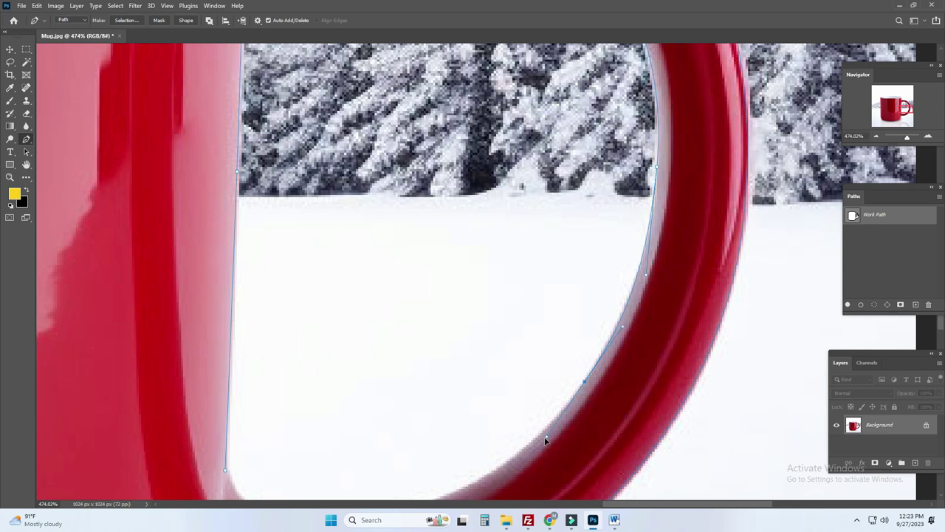
left_click_drag(534, 437, 612, 330)
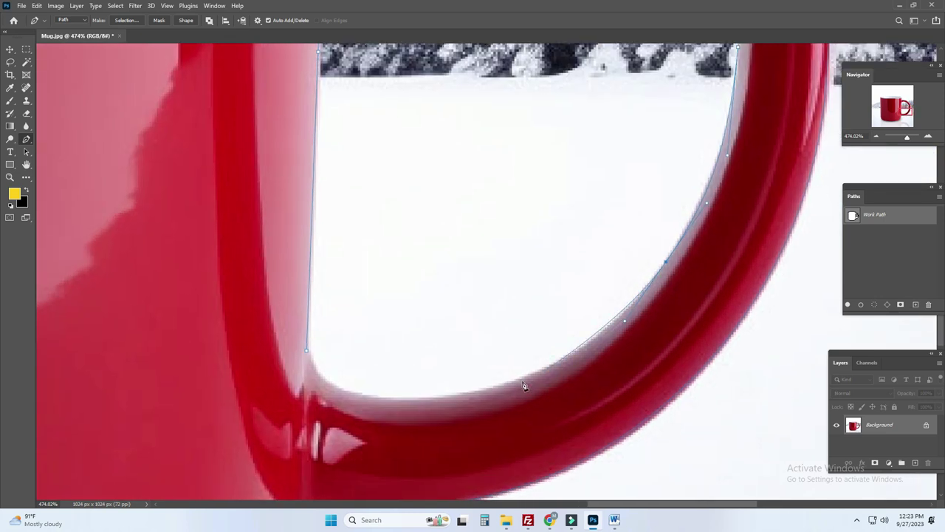
mouse_move(519, 383)
left_mouse_down()
mouse_move(461, 400)
mouse_move(517, 401)
left_mouse_up()
left_click_drag(448, 392, 406, 381)
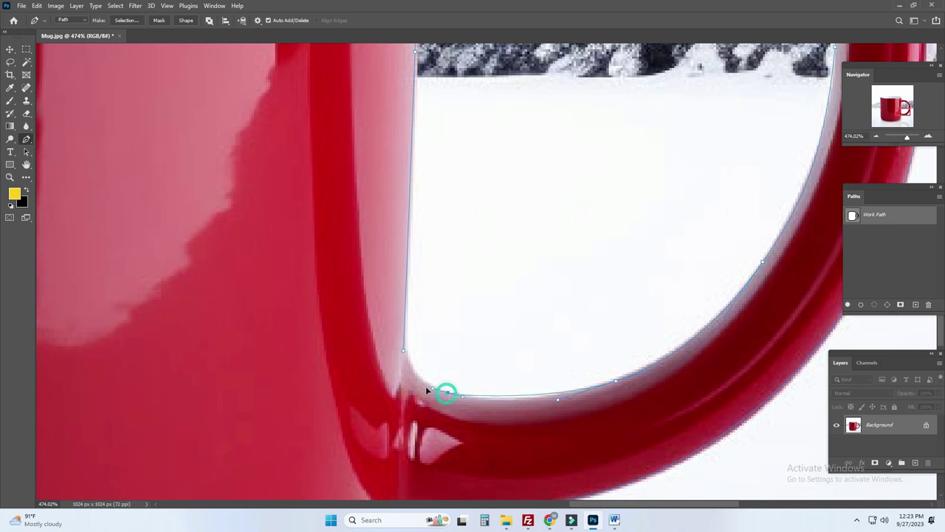
left_click(404, 352)
- Reshape the top-left rim anchor's curve and add an extra anchor on the mug's left edge
key("ctrl+0")
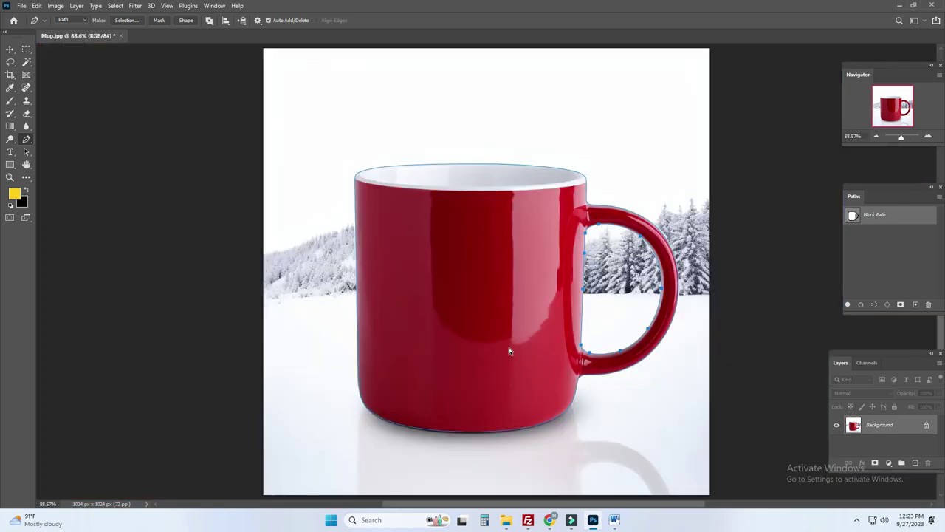
mouse_move(342, 150)
left_mouse_down()
mouse_move(506, 258)
mouse_move(344, 245)
left_mouse_up()
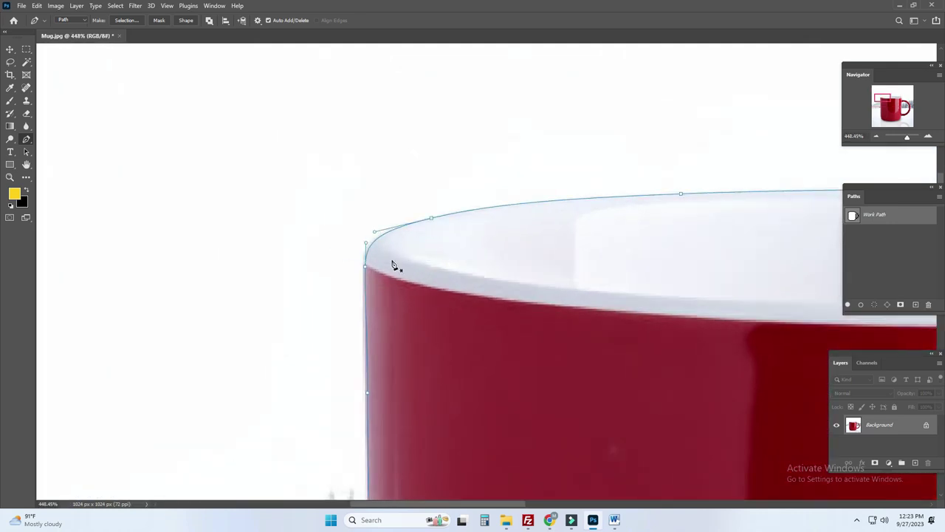
left_click_drag(375, 233, 378, 231)
left_click(363, 291)
key("ctrl+0")
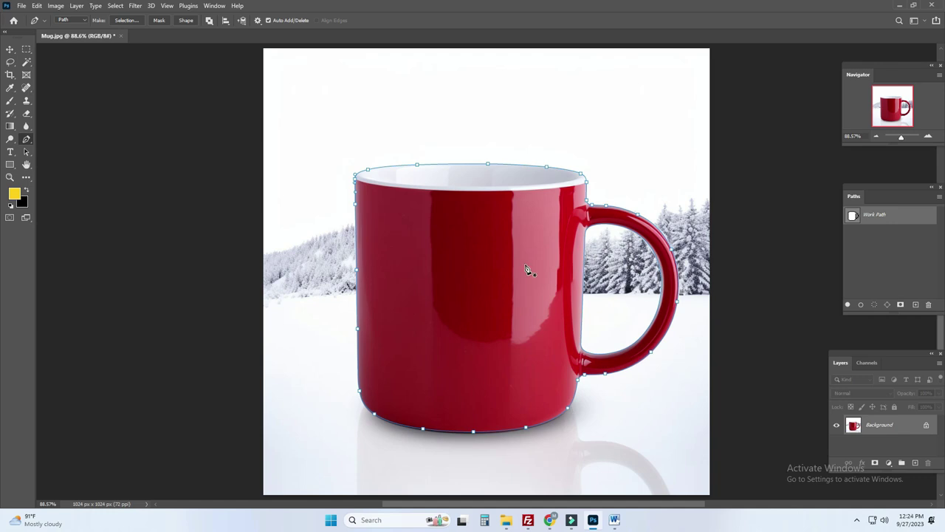
key("a")
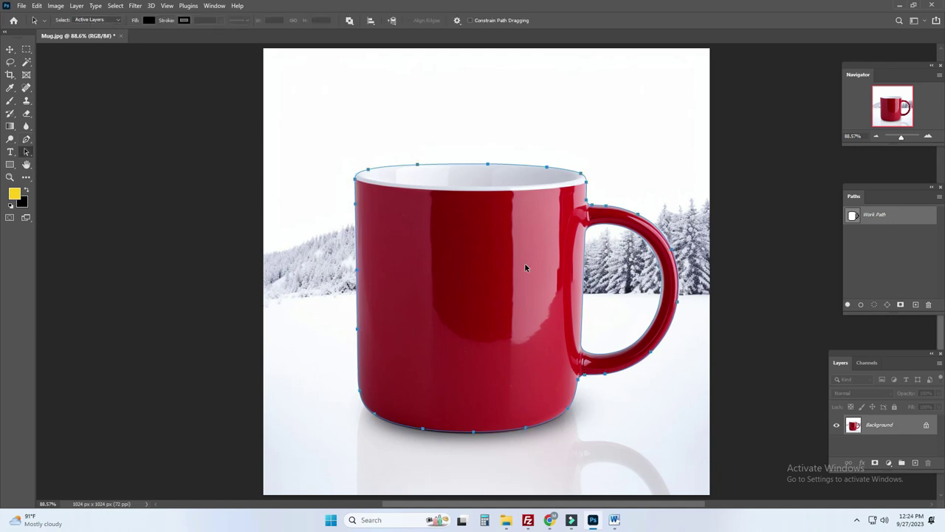
- Nudge the whole outline one pixel down, left, up and right to hug the handle junction
left_click_drag(578, 203, 636, 230)
left_click_drag(620, 152, 605, 220)
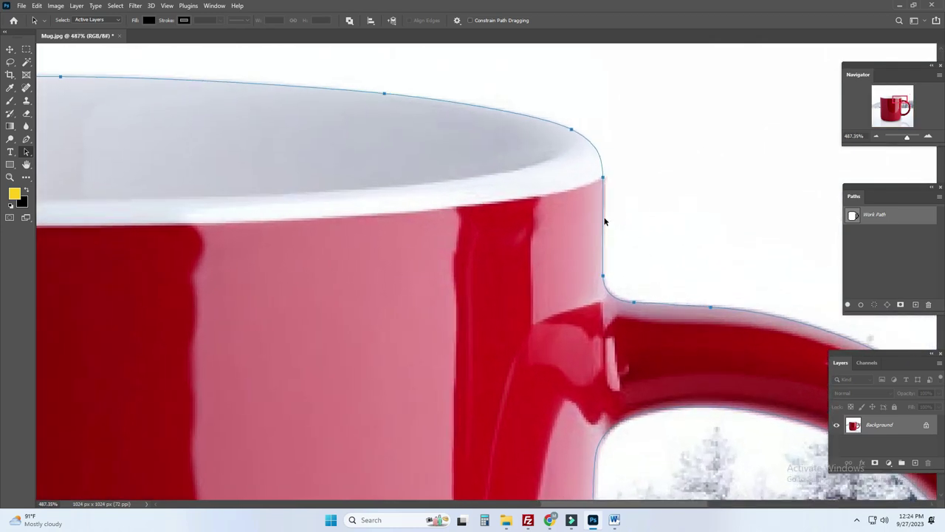
key("Down")
key("Left")
key("Up")
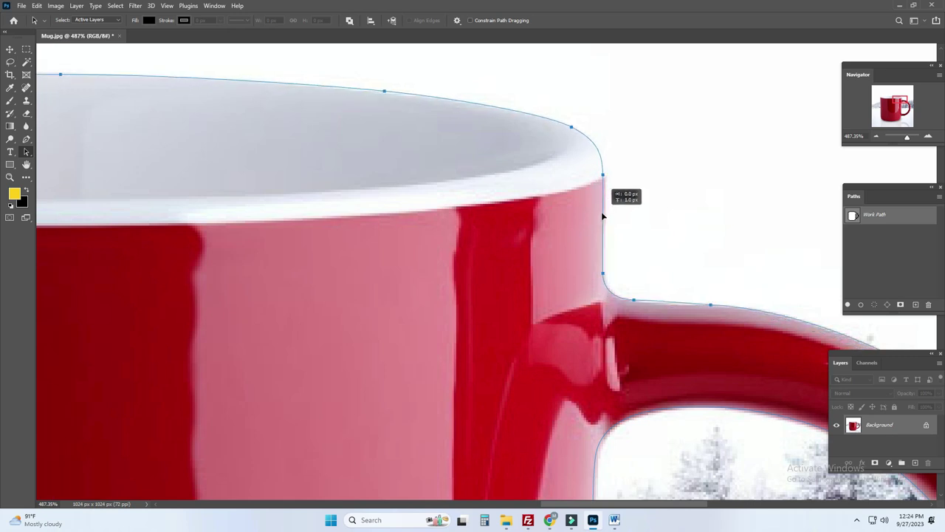
key("Right")
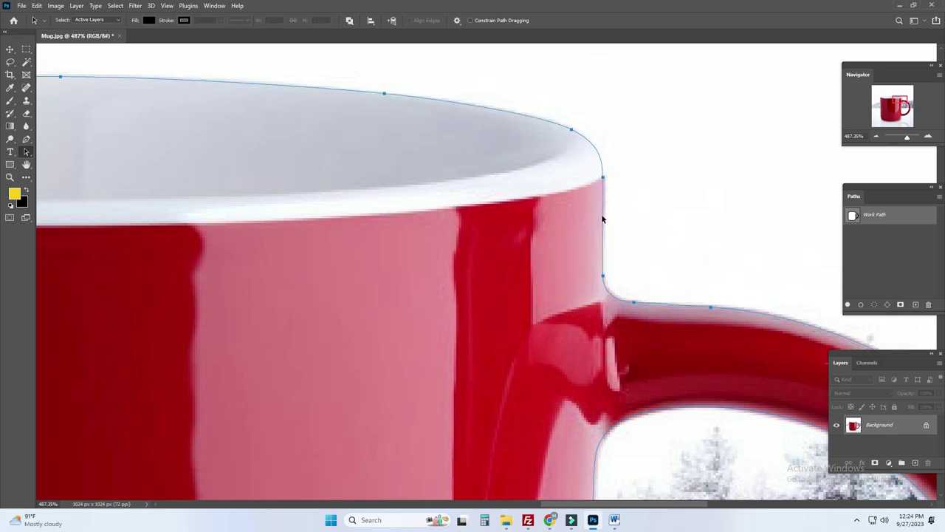
key("ctrl+0")
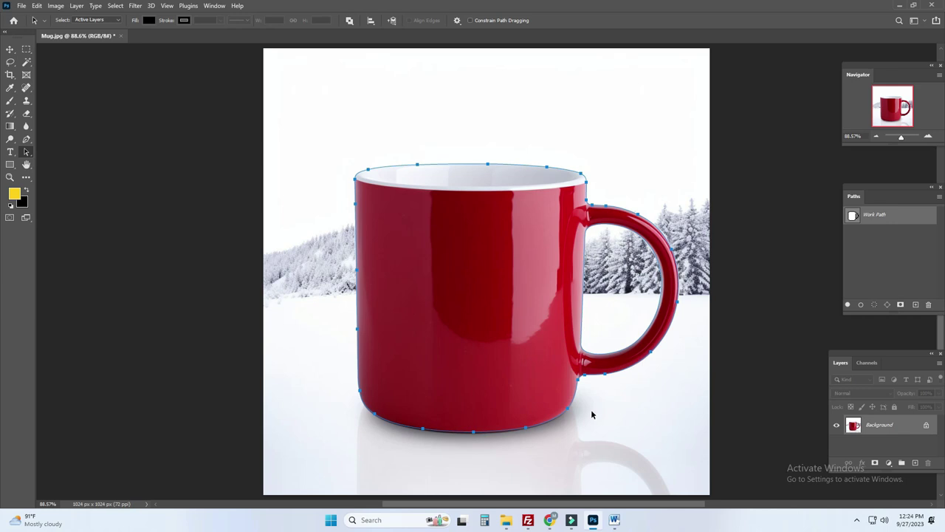
- Rename Work Path to Path 1 in the Paths panel, then open the panel's flyout menu
double_click(876, 218)
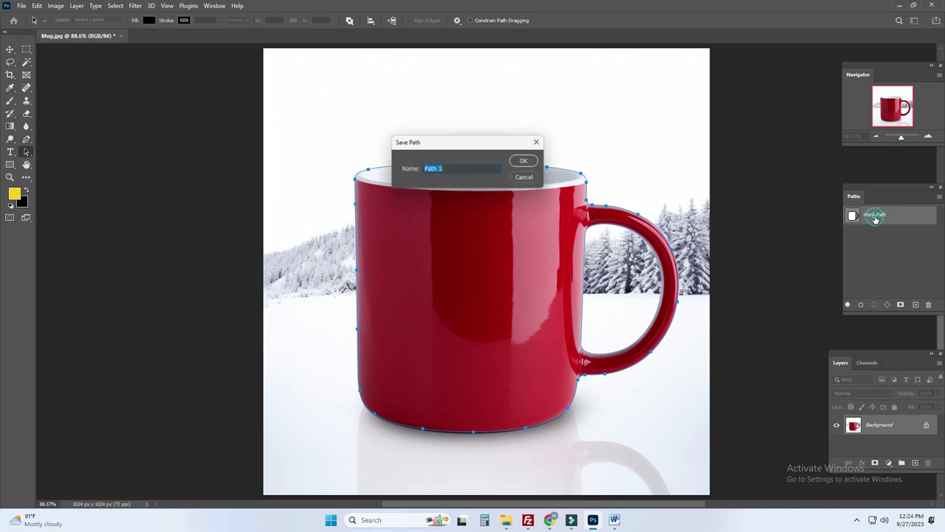
left_click(529, 161)
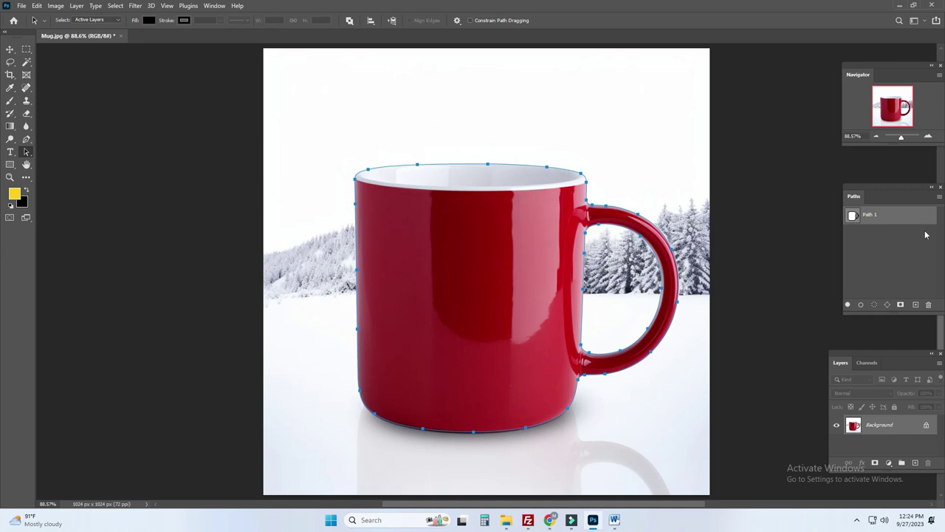
left_click(918, 215)
left_click(940, 198)
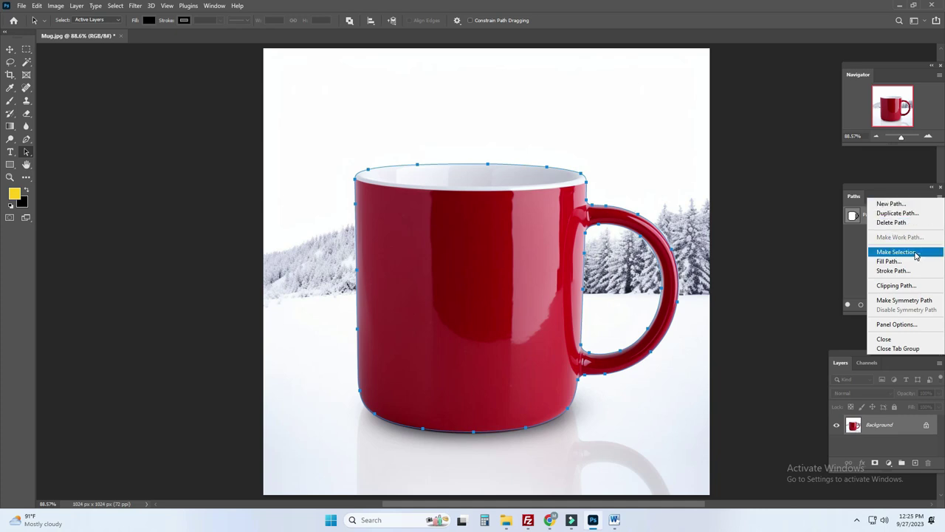
- Convert Path 1 into an anti-aliased selection of the mug with a 0-pixel feather radius
left_click(916, 252)
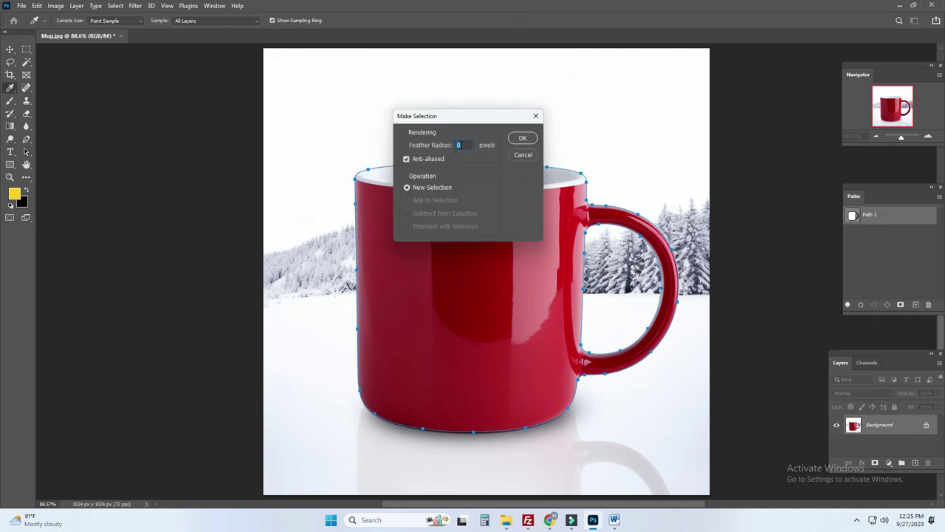
left_click(522, 140)
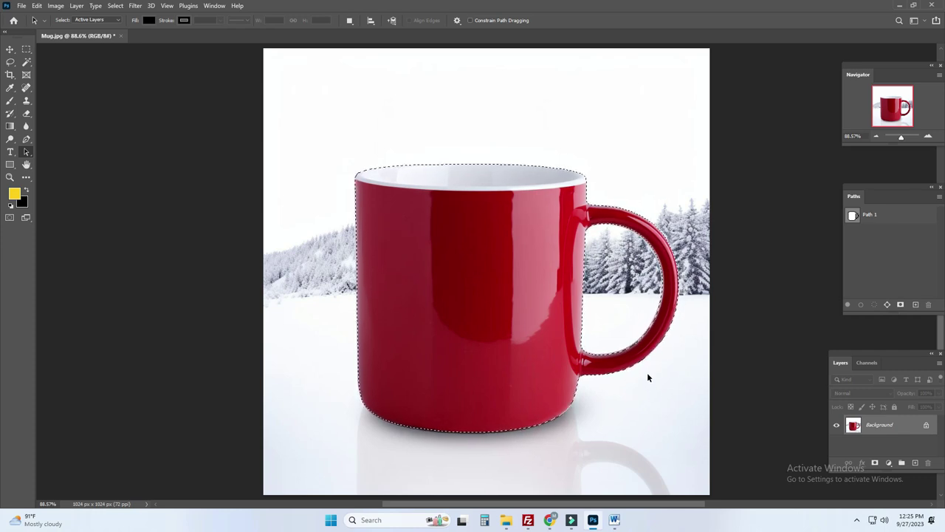
scroll(549, 275, "up", 2)
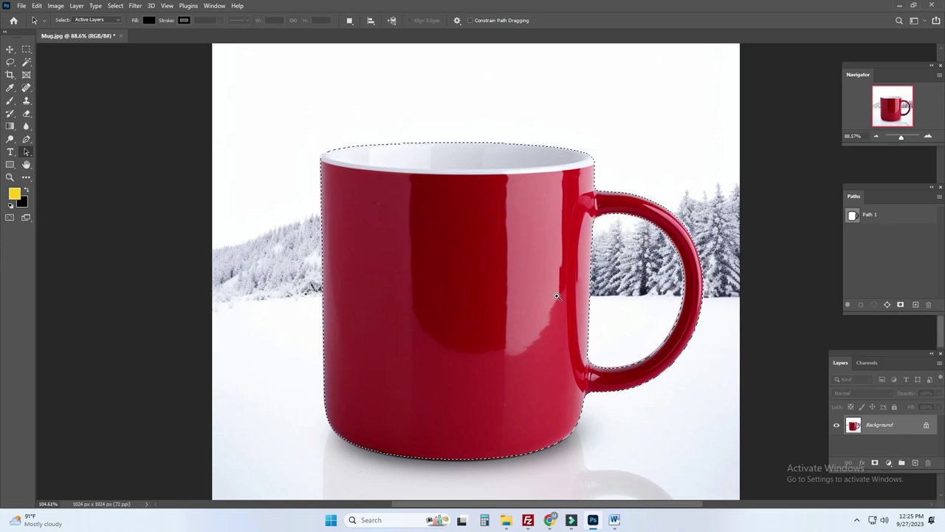
scroll(561, 295, "up", 1)
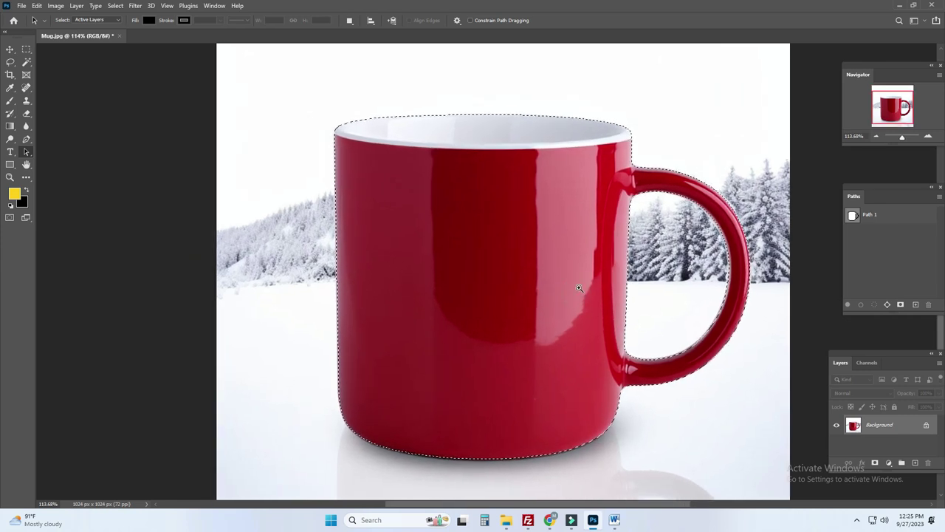
scroll(579, 288, "up", 2)
scroll(643, 337, "up", 1)
scroll(643, 338, "down", 2)
scroll(611, 311, "down", 2)
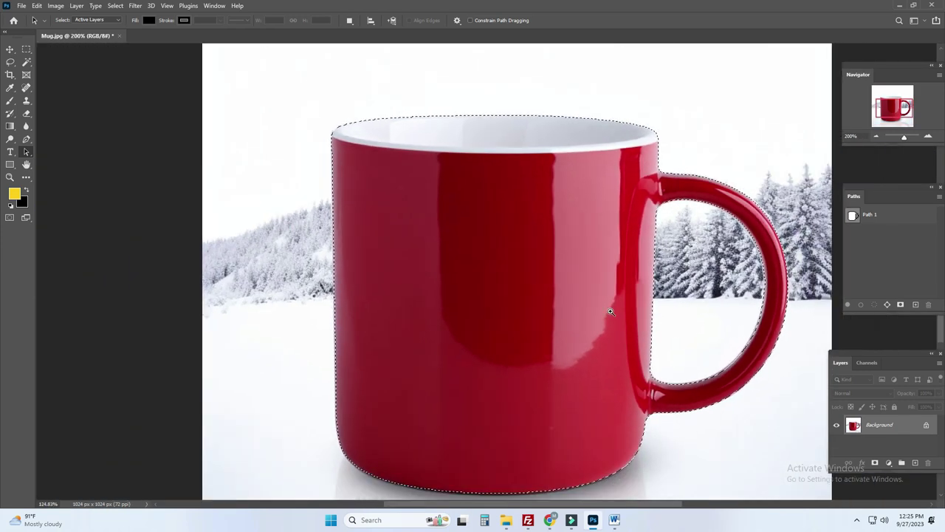
scroll(611, 311, "down", 1)
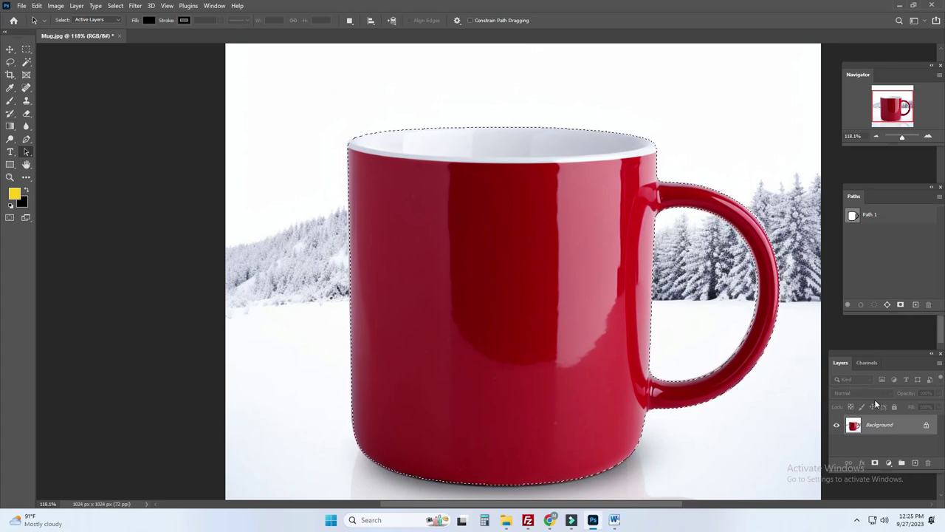
- Copy the mug selection onto Layer 1 and delete the Background layer
key("ctrl+j")
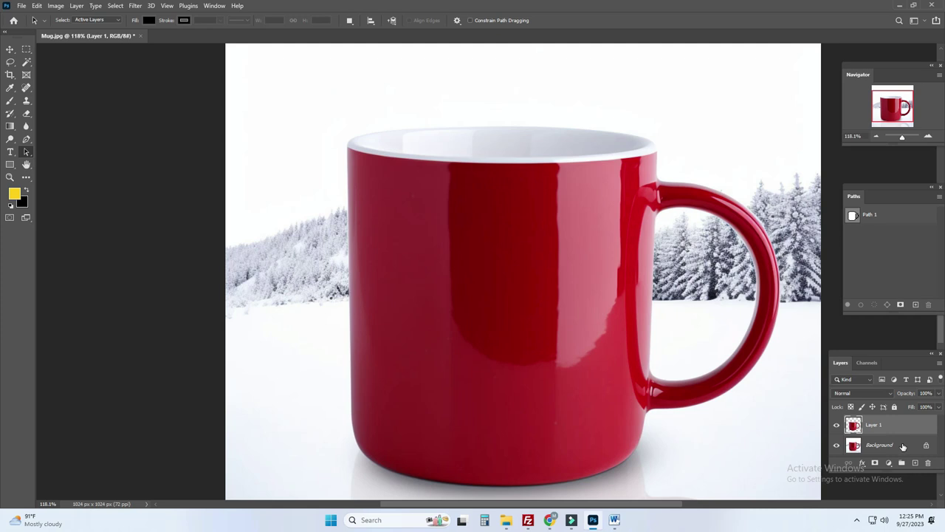
left_click_drag(902, 446, 928, 462)
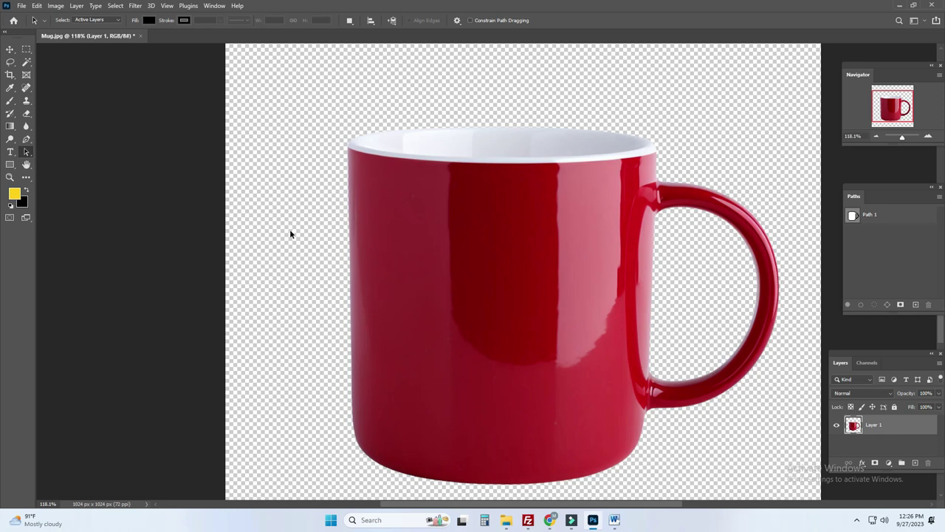
- Save the image as 'Mug' in PNG format to Clipping images with Large file size
left_click(22, 8)
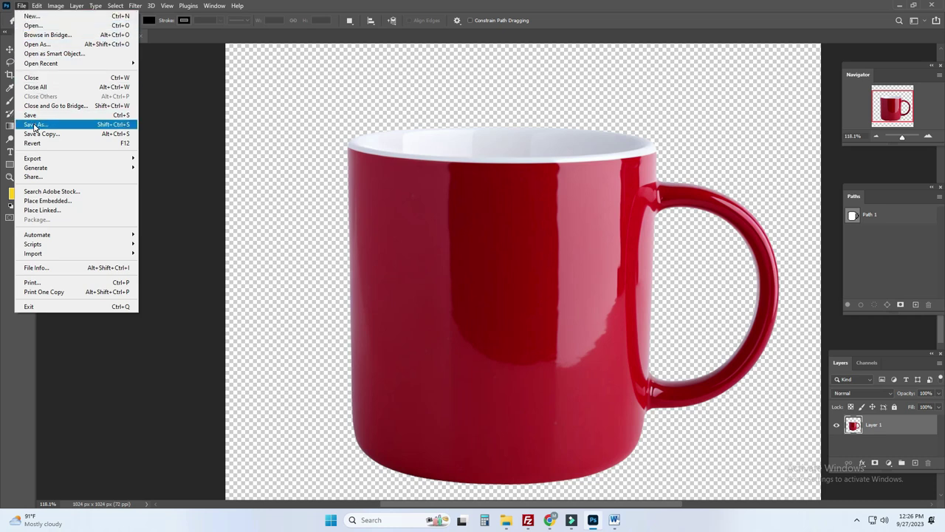
left_click(34, 126)
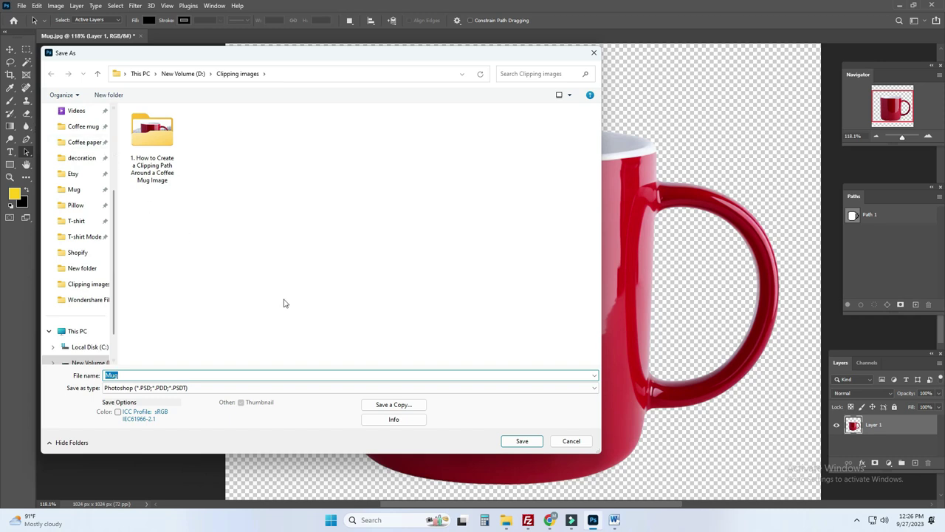
left_click(332, 388)
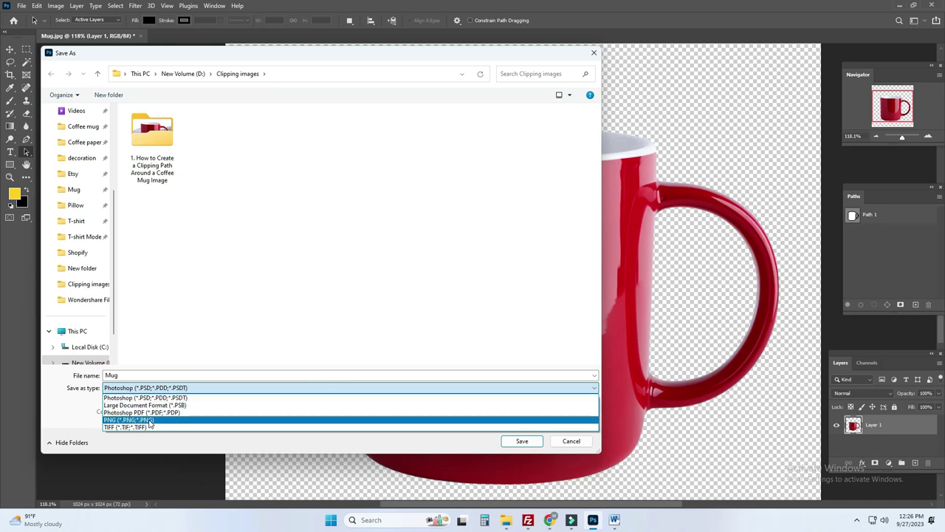
left_click(129, 420)
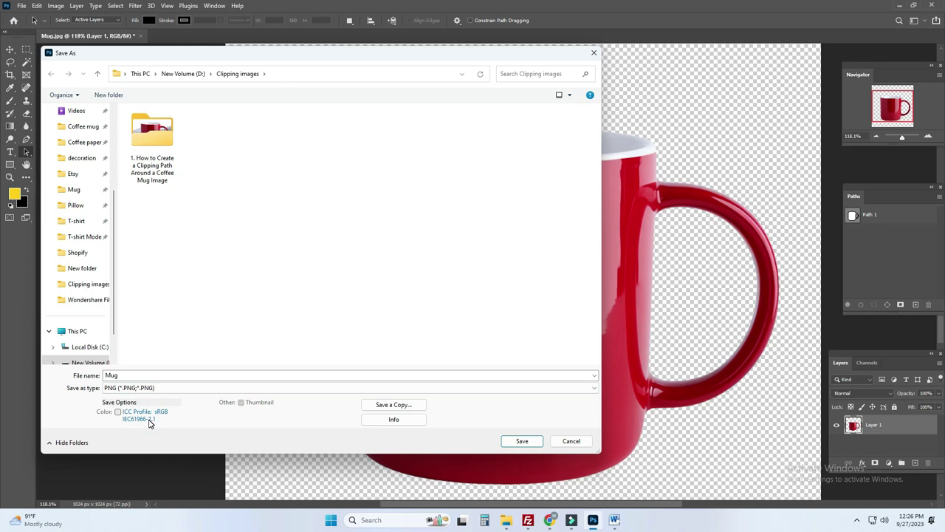
left_click(522, 442)
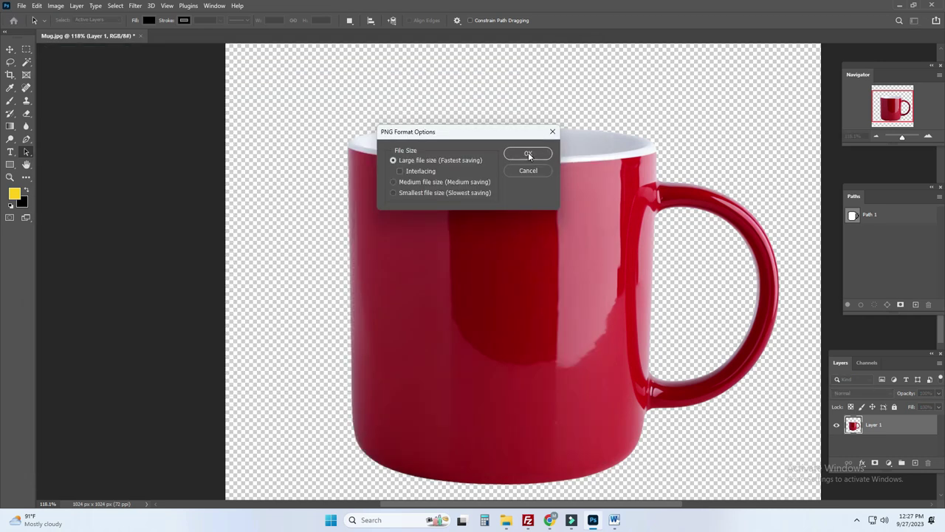
left_click(529, 154)
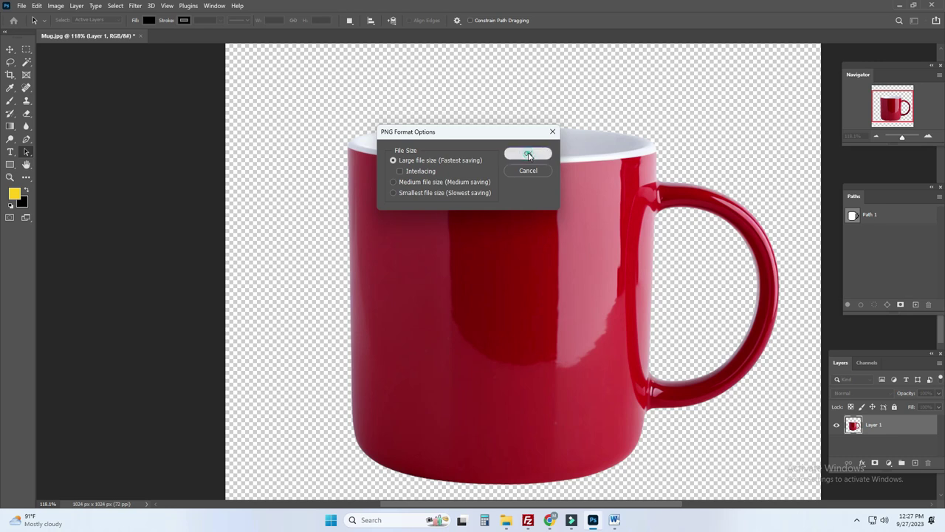